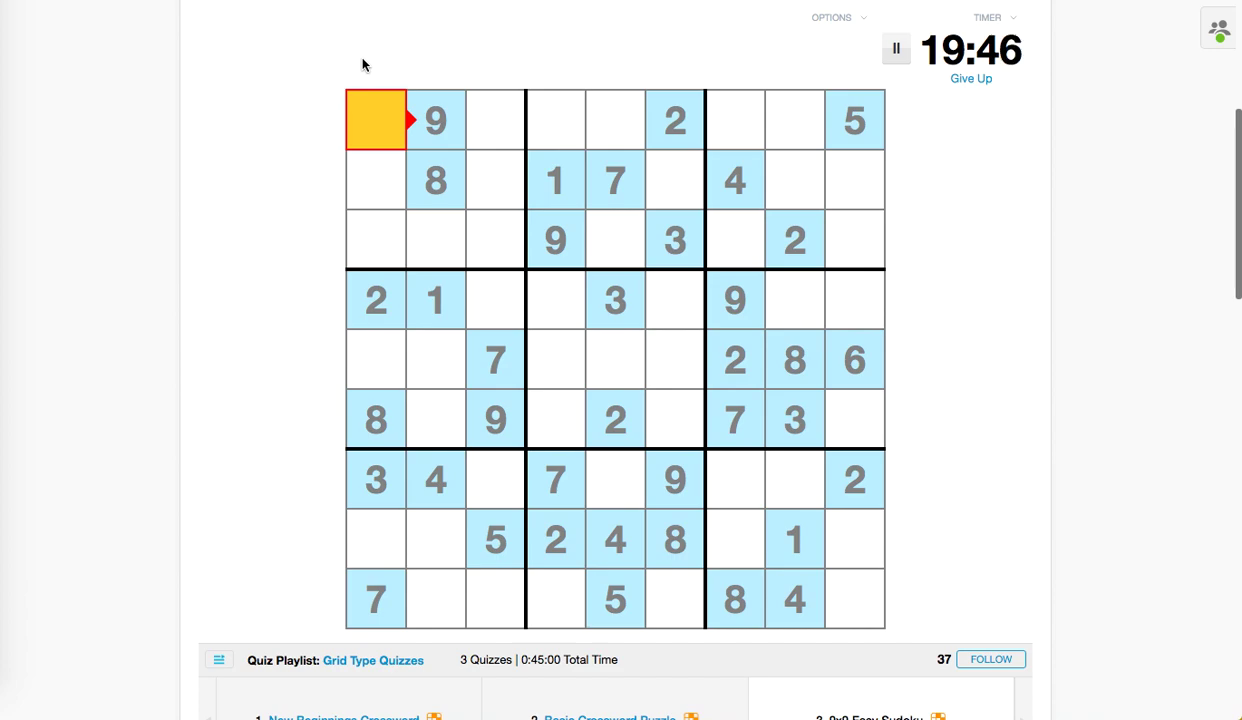
# Step: Fill row 3's empty cells with 7 in column 2 and 8 in the last column
pyautogui.press('Right')
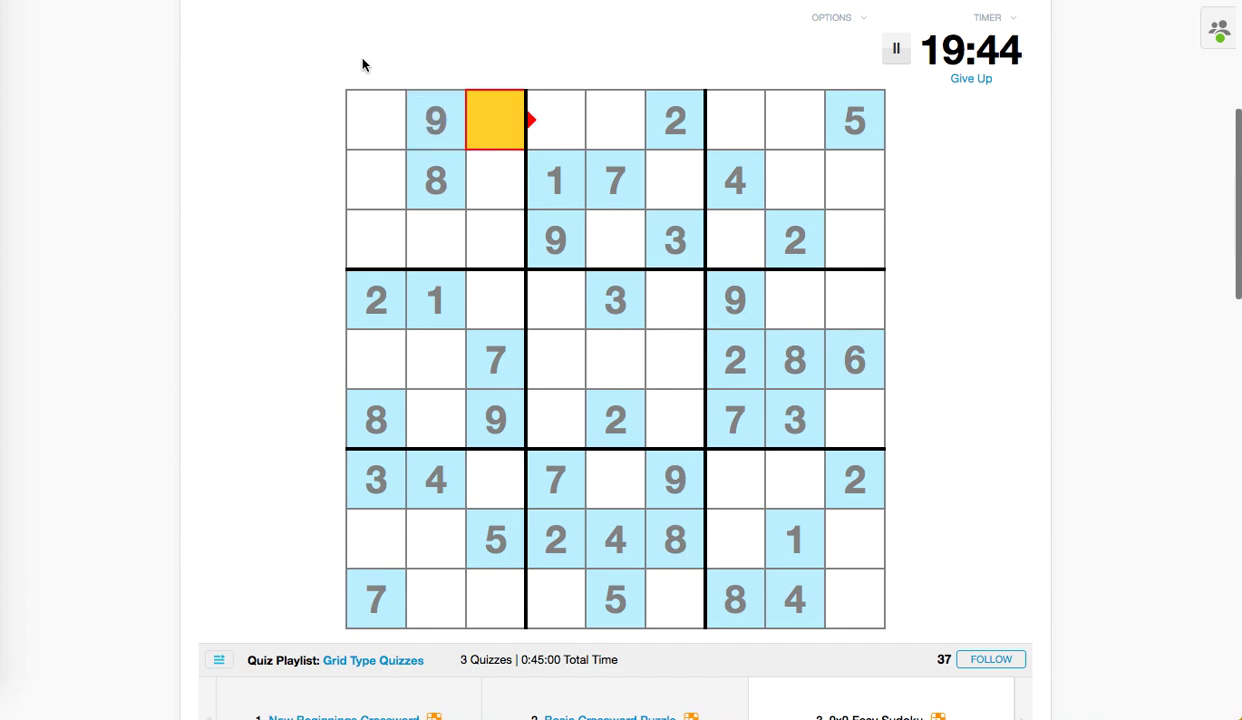
pyautogui.press('Down')
pyautogui.press('Down')
pyautogui.press('Left')
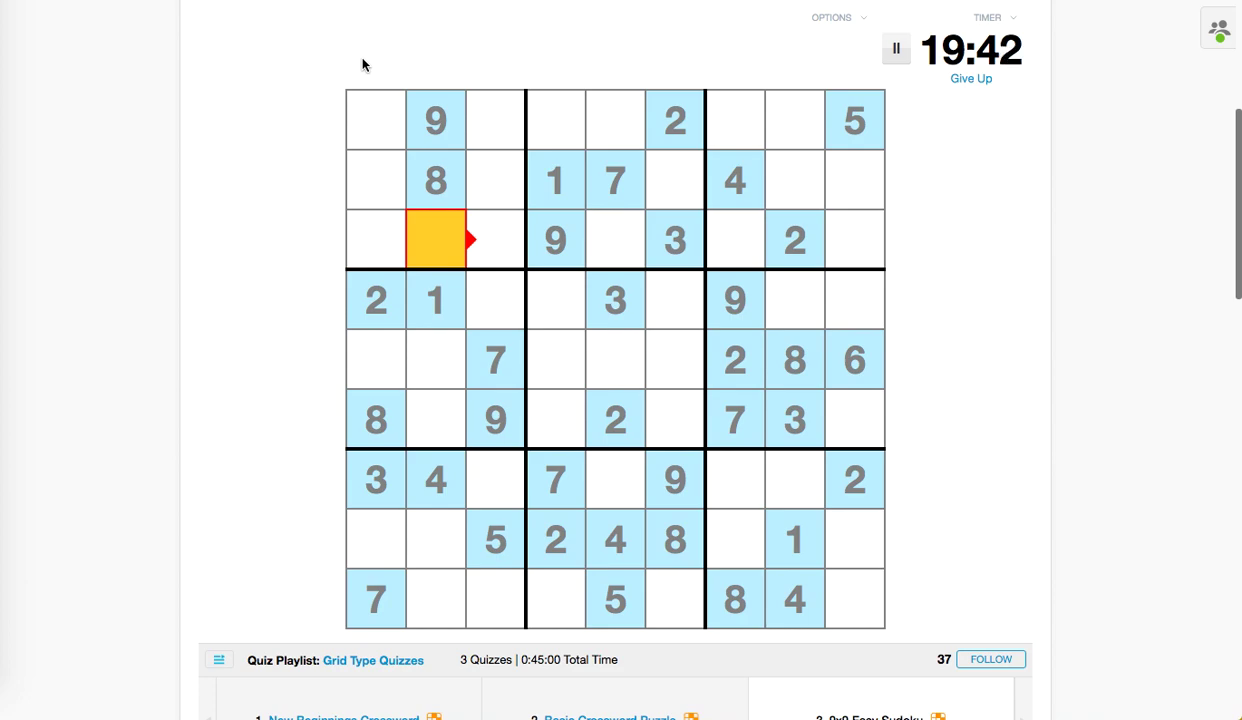
pyautogui.write('7')
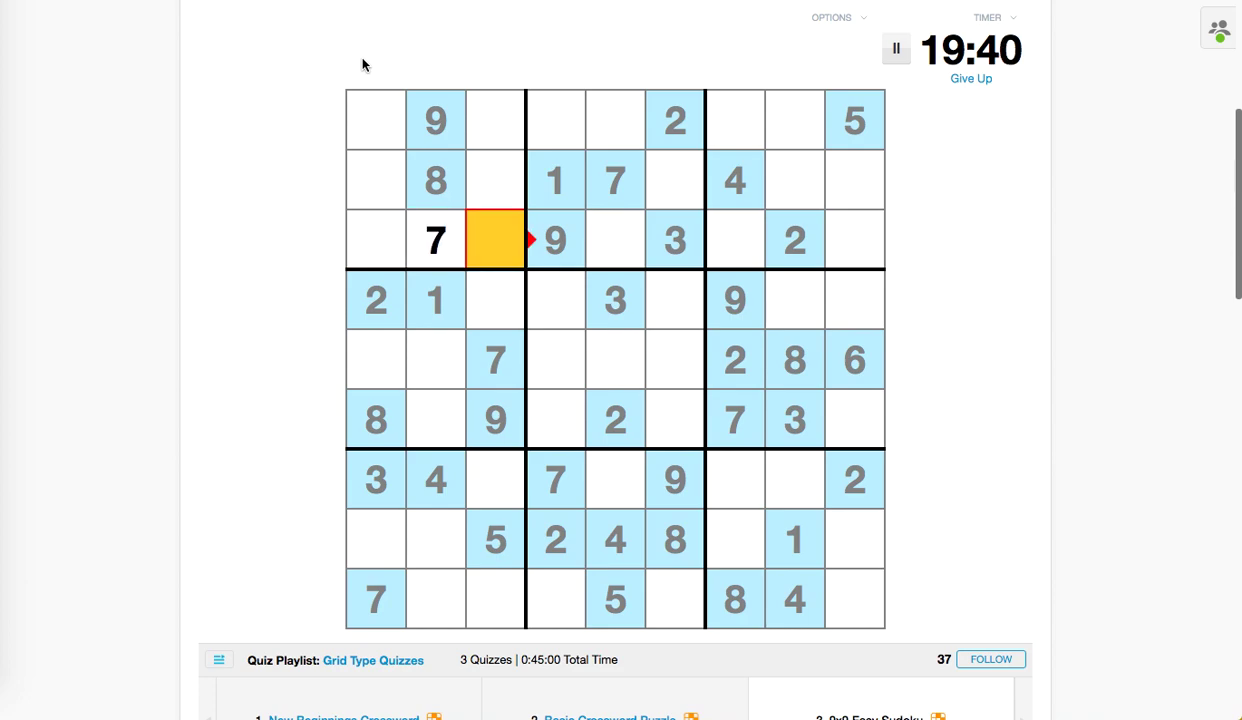
pyautogui.press('Right')
pyautogui.press('Right')
pyautogui.press('Right')
pyautogui.press('Right')
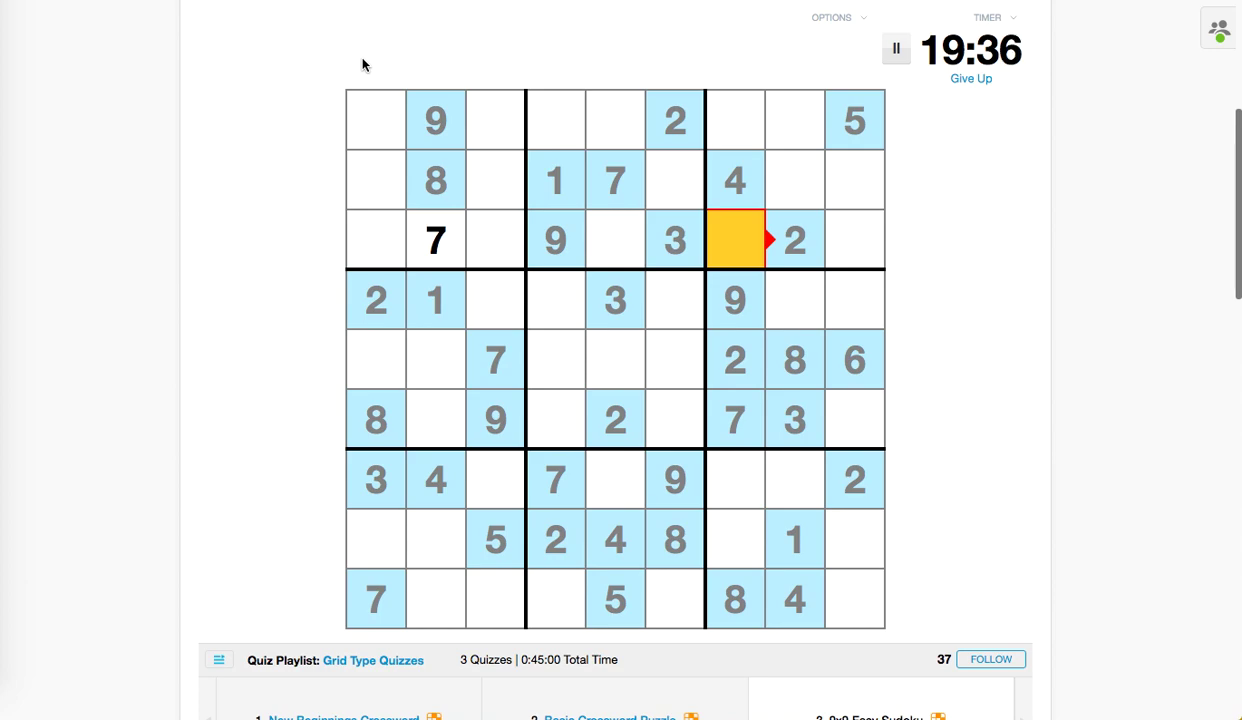
pyautogui.press('Right')
pyautogui.write('8')
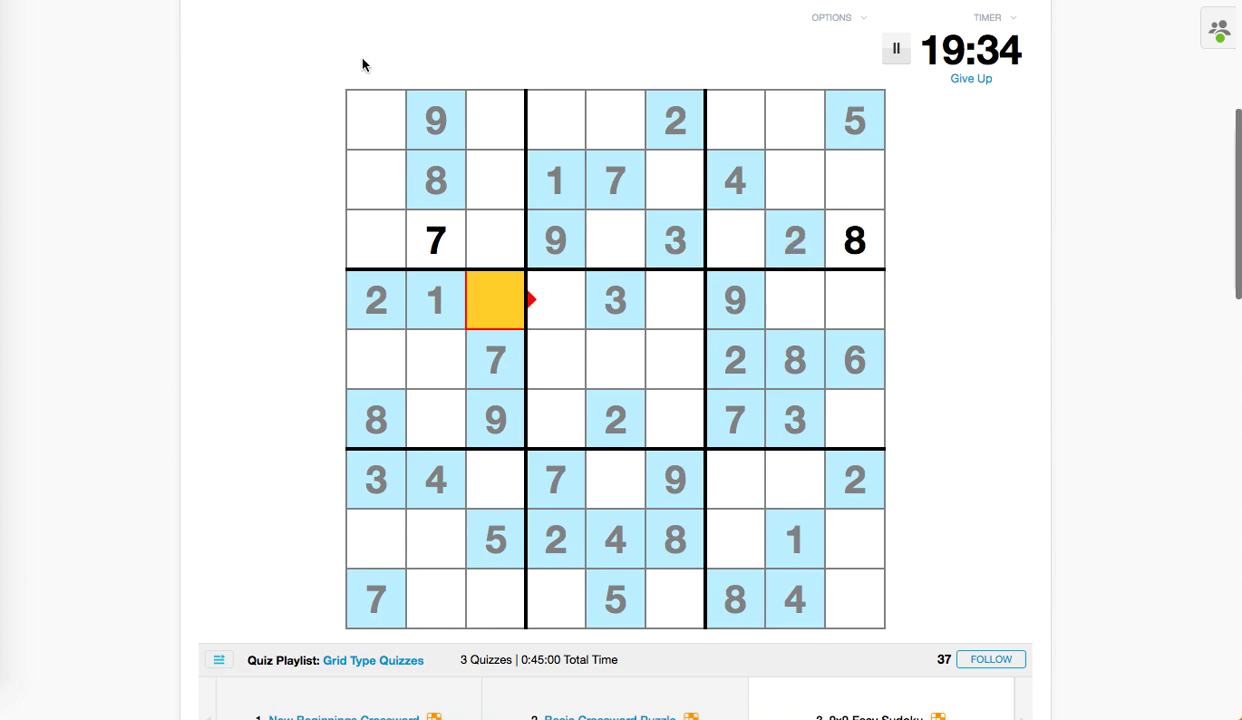
# Step: Enter 3 in row 5, 5 above the 8 in column 9, and 5 in row 7, column 7
pyautogui.press('Left')
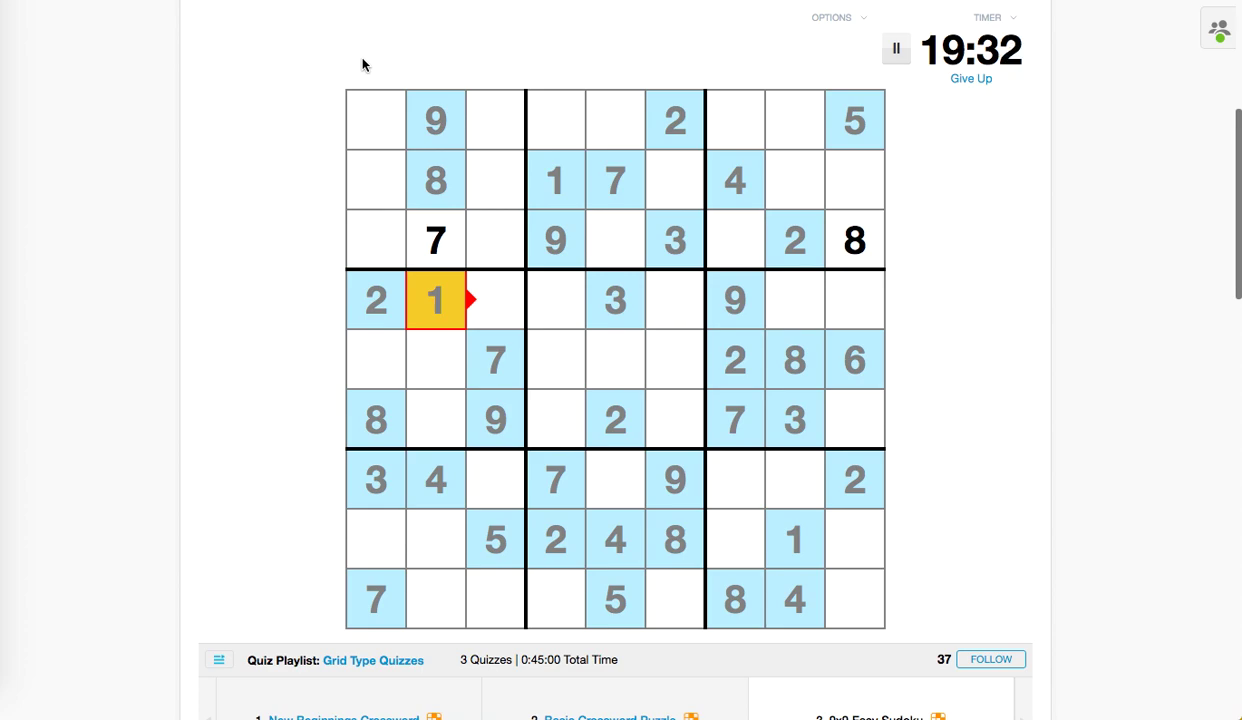
pyautogui.press('Down')
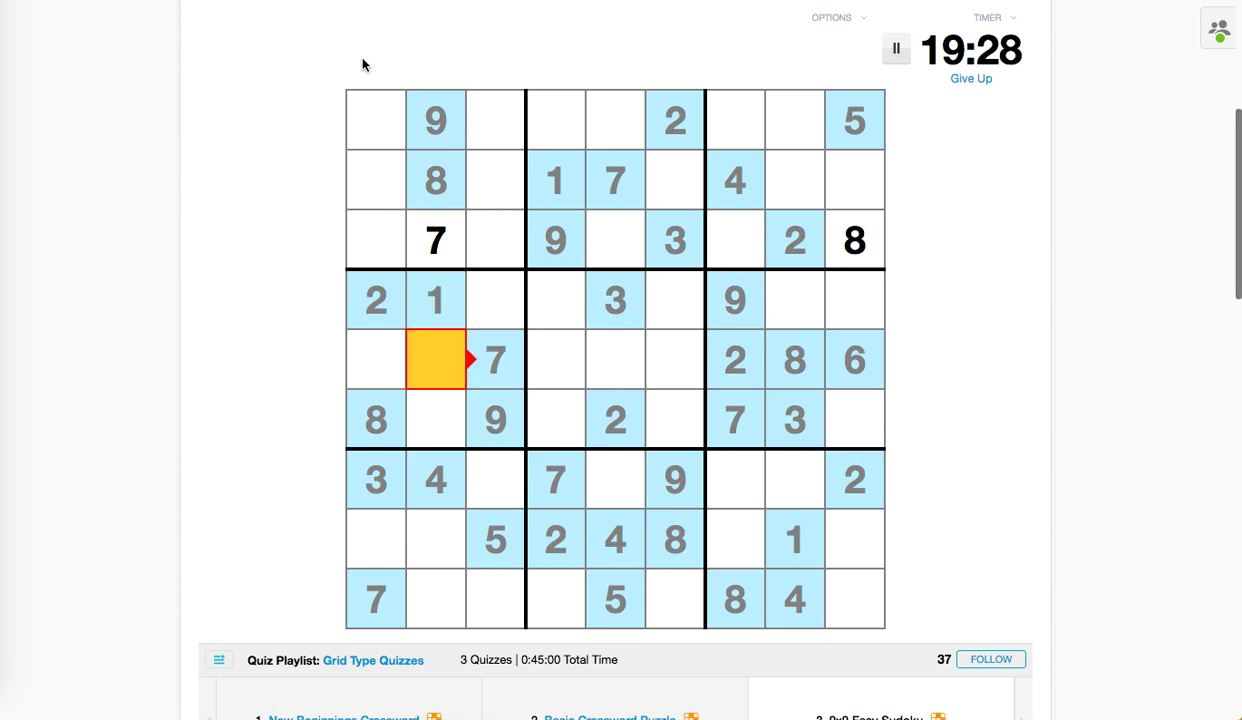
pyautogui.write('3')
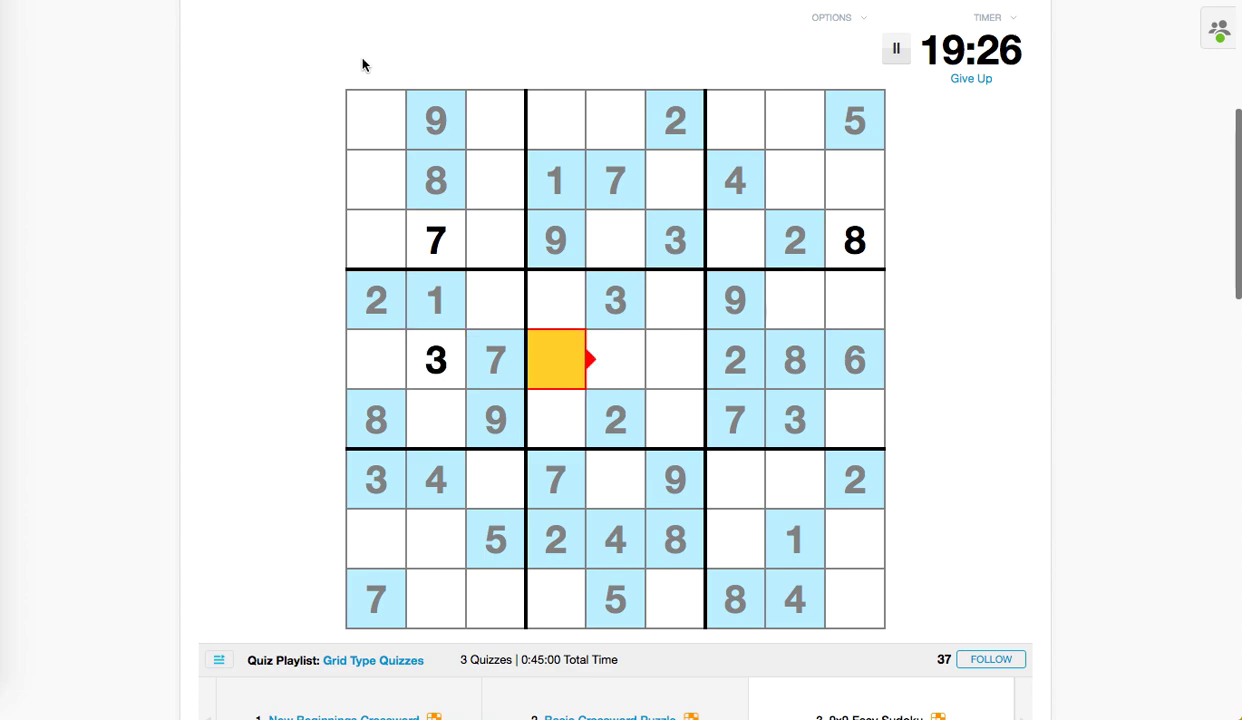
pyautogui.press('Right')
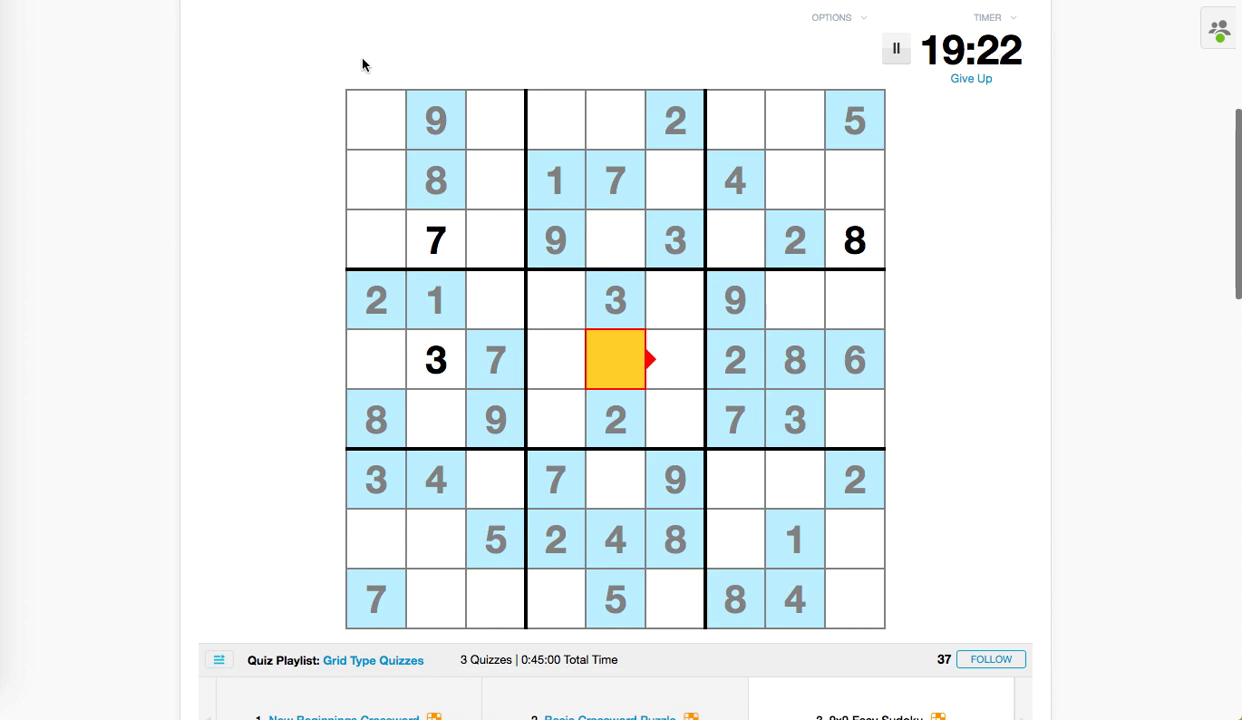
pyautogui.press('Right')
pyautogui.press('Right')
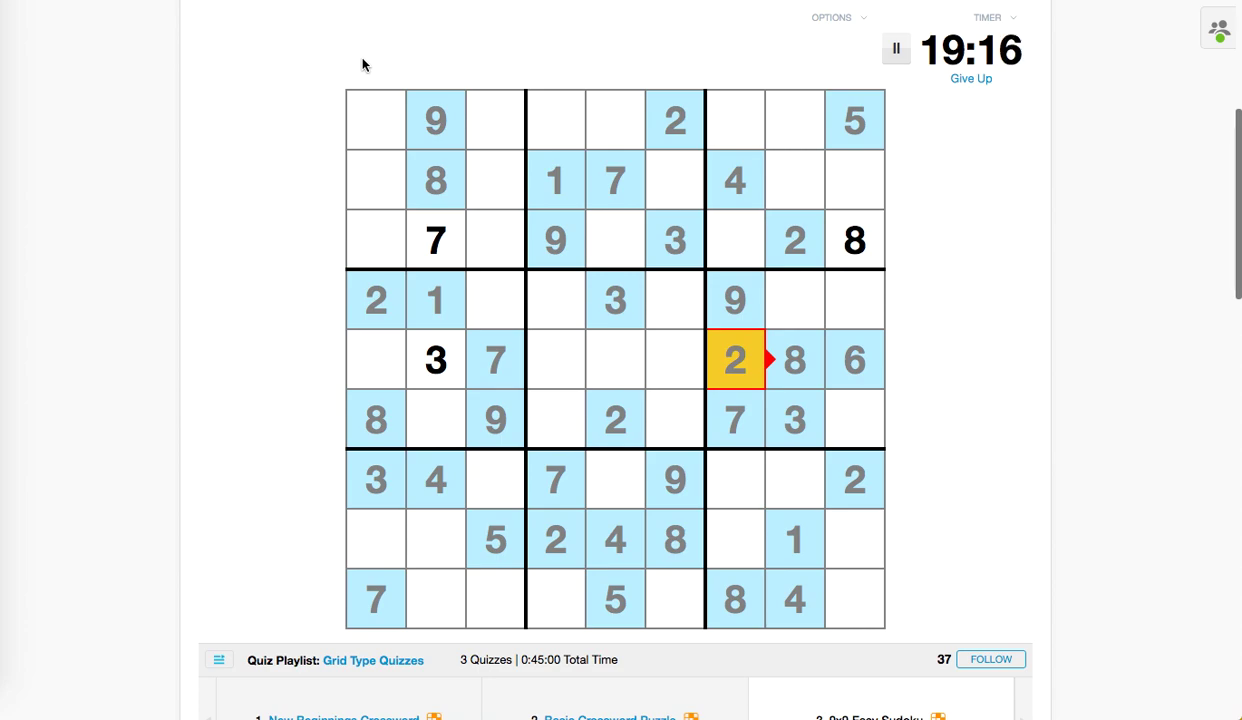
pyautogui.press('Right')
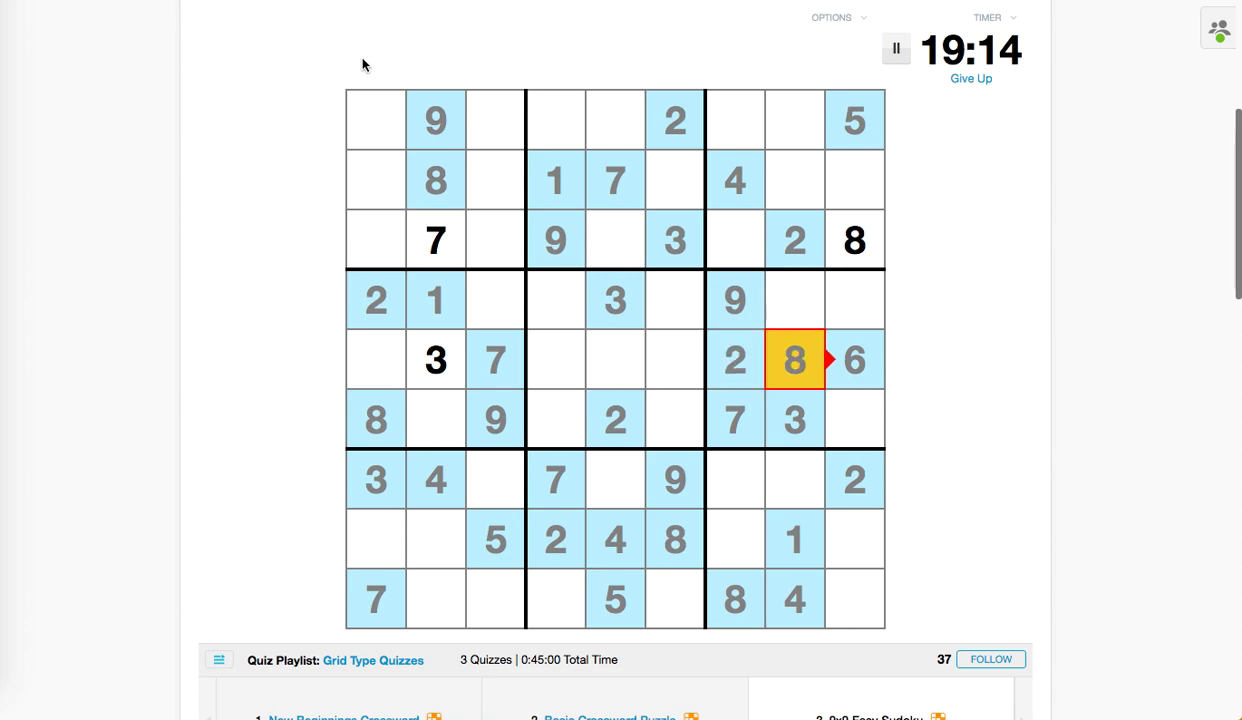
pyautogui.press('Up')
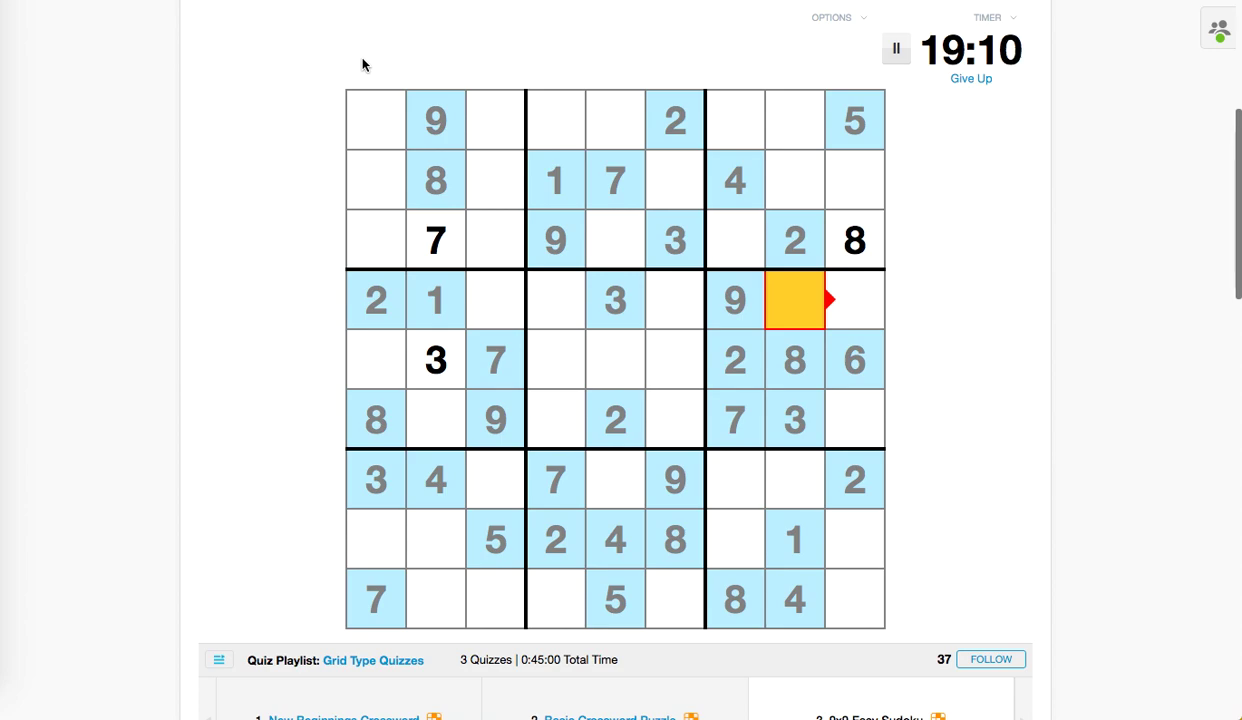
pyautogui.write('5')
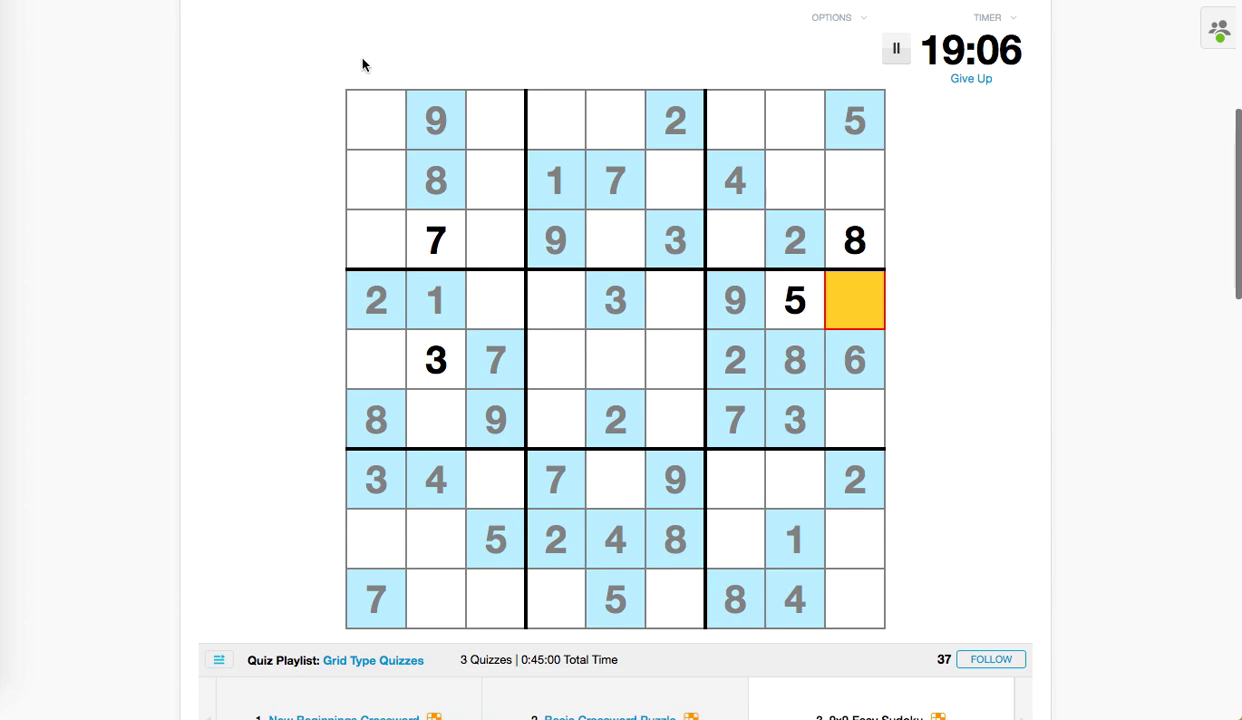
pyautogui.press('Down')
pyautogui.press('Down')
pyautogui.press('Down')
pyautogui.press('Left')
pyautogui.press('Left')
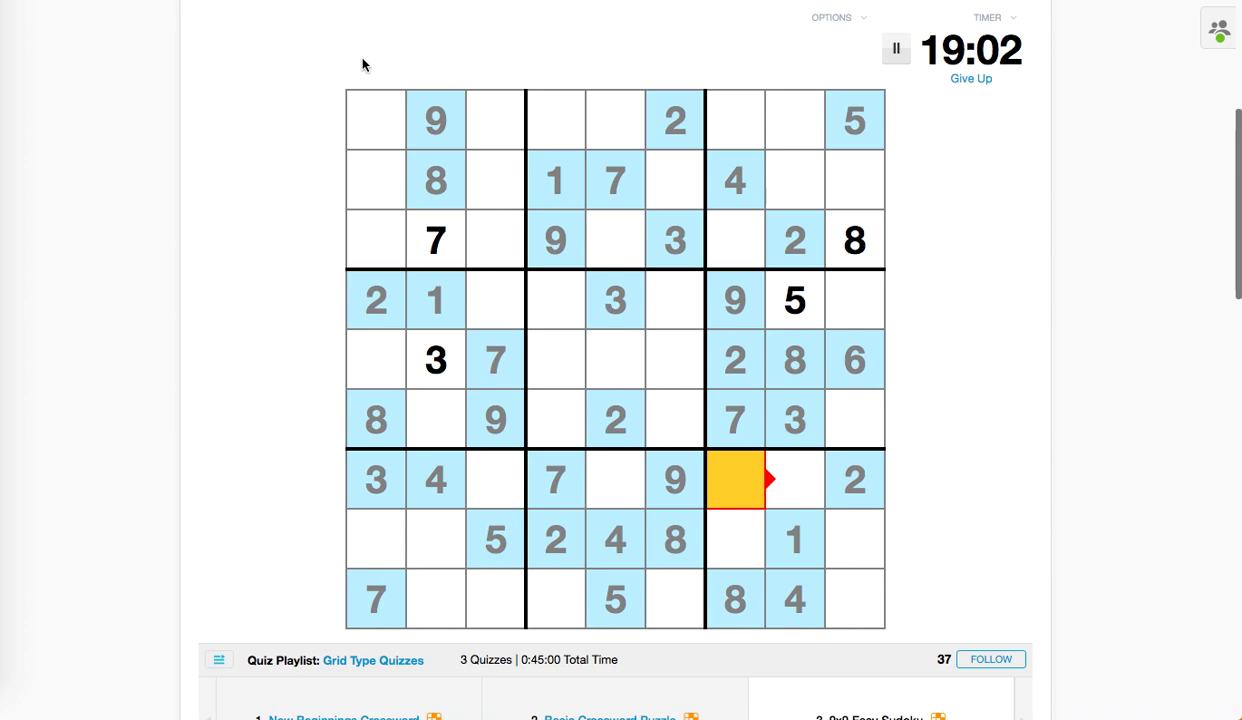
pyautogui.write('5')
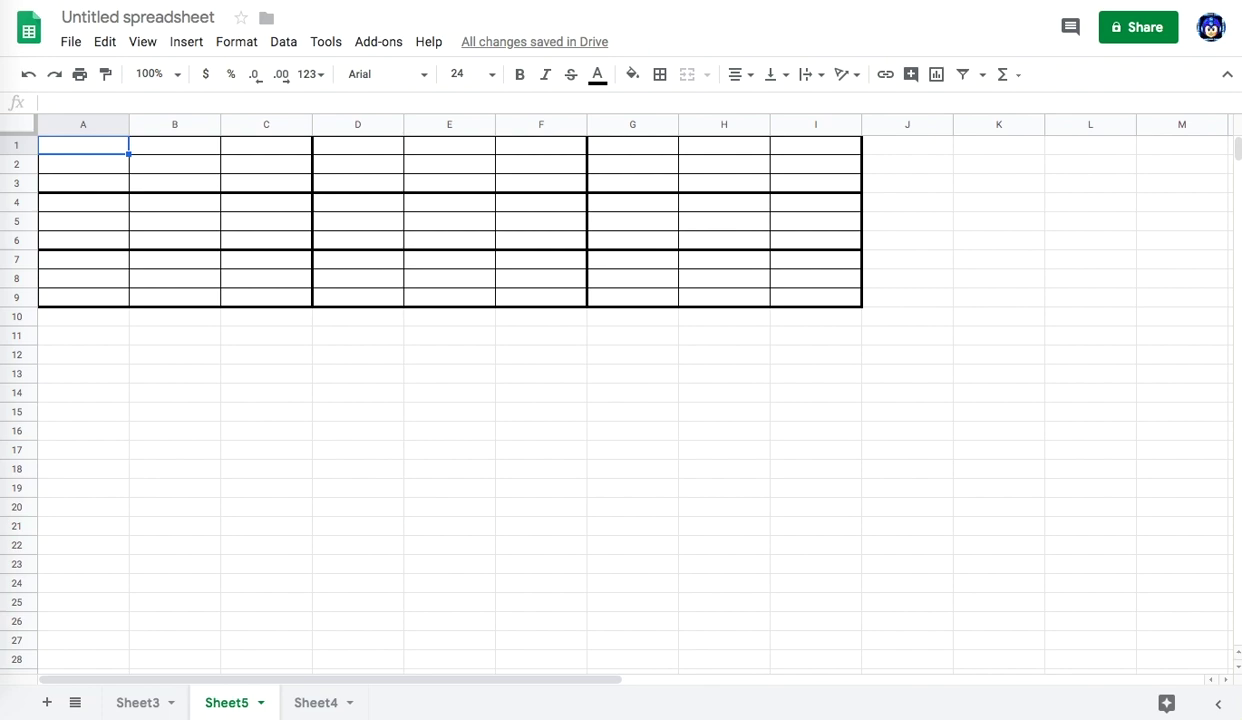
# Step: Enter 8, 1, 5 across A1:C1
pyautogui.press('Tab')
pyautogui.press('Tab')
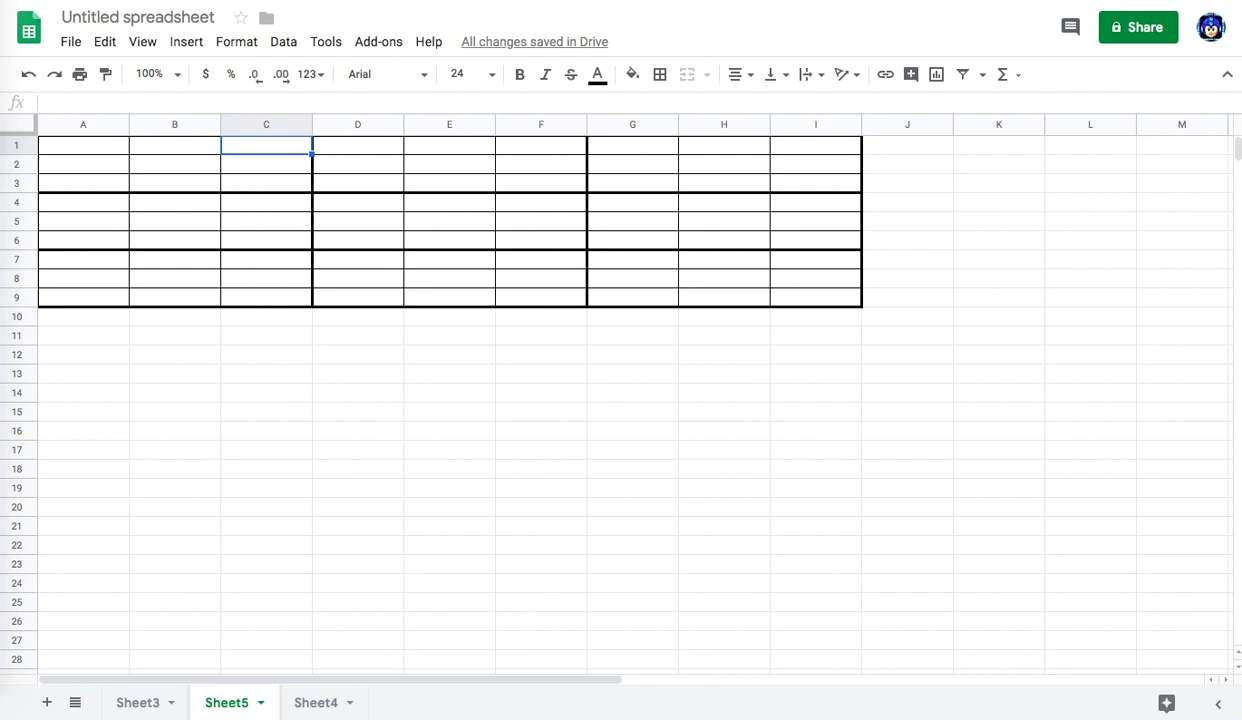
pyautogui.click(266, 183)
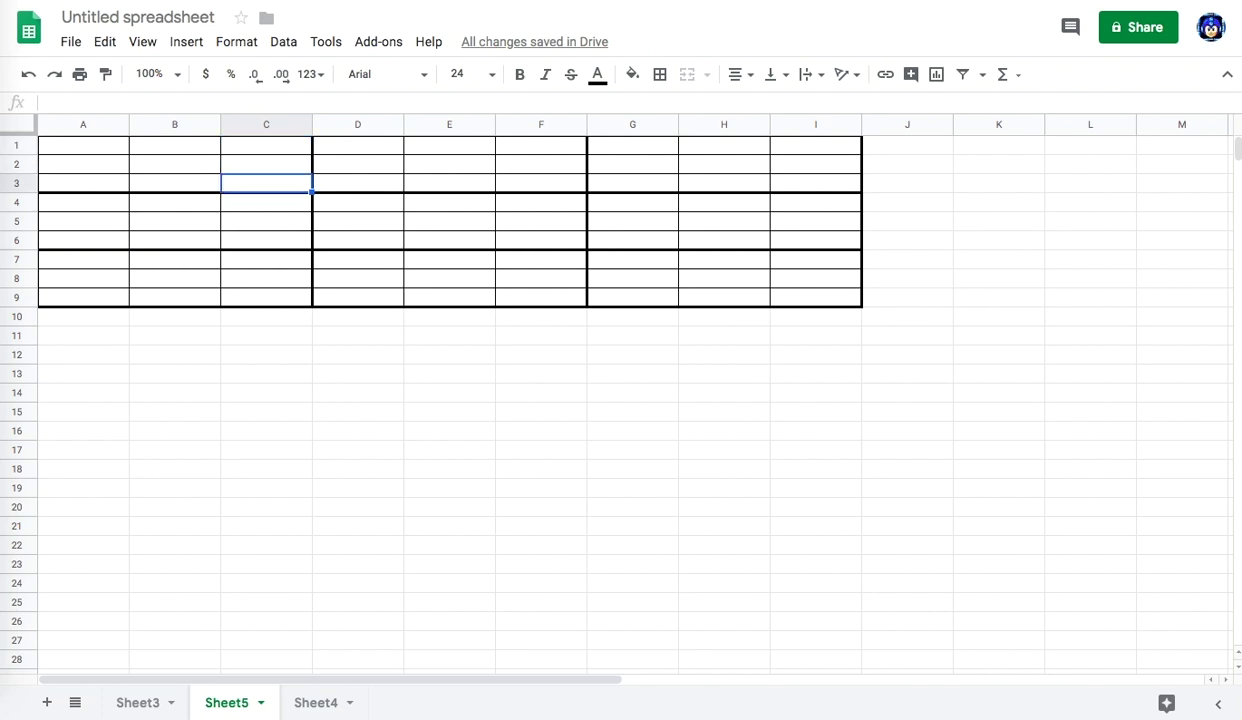
pyautogui.click(83, 183)
pyautogui.click(83, 164)
pyautogui.click(83, 145)
pyautogui.write('8')
pyautogui.press('Tab')
pyautogui.write('1')
pyautogui.press('Tab')
pyautogui.write('5')
pyautogui.press('Return')
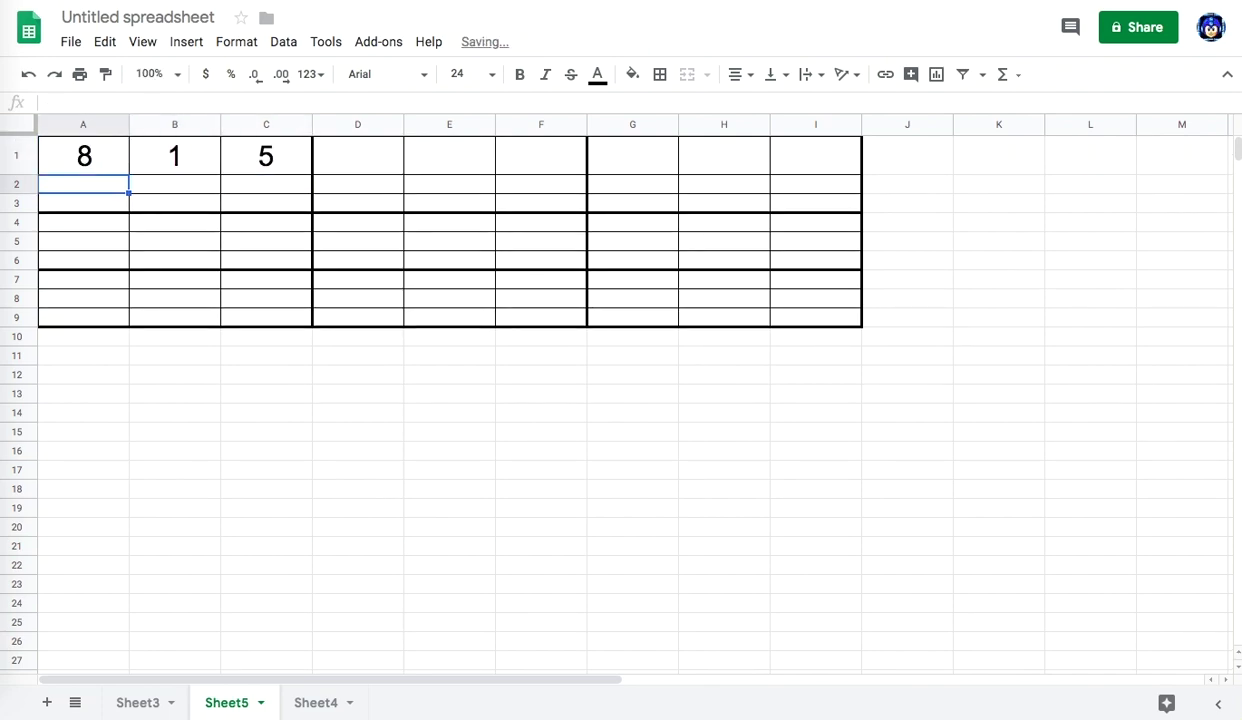
# Step: Fill row 2 with 2, 4, 7 and row 3 with 3, 6, 9 in columns A–C
pyautogui.write('2')
pyautogui.press('Tab')
pyautogui.write('4')
pyautogui.press('Tab')
pyautogui.write('7')
pyautogui.press('Down')
pyautogui.click(83, 222)
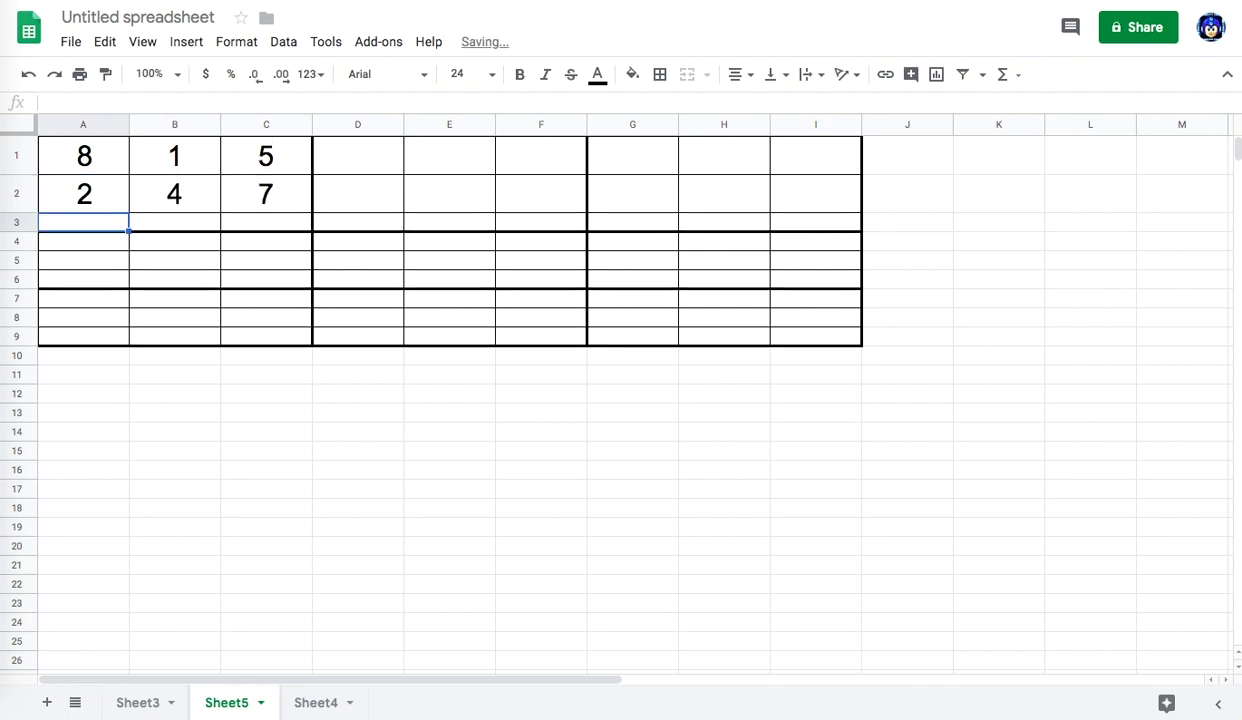
pyautogui.write('3')
pyautogui.press('Tab')
pyautogui.write('6')
pyautogui.press('Tab')
pyautogui.write('9')
pyautogui.press('Tab')
# Step: Put 9 in D1 and 6 in E1, then begin typing 2 in F1
pyautogui.click(357, 155)
pyautogui.write('9')
pyautogui.press('Tab')
pyautogui.write('6')
pyautogui.press('Tab')
pyautogui.write('2')
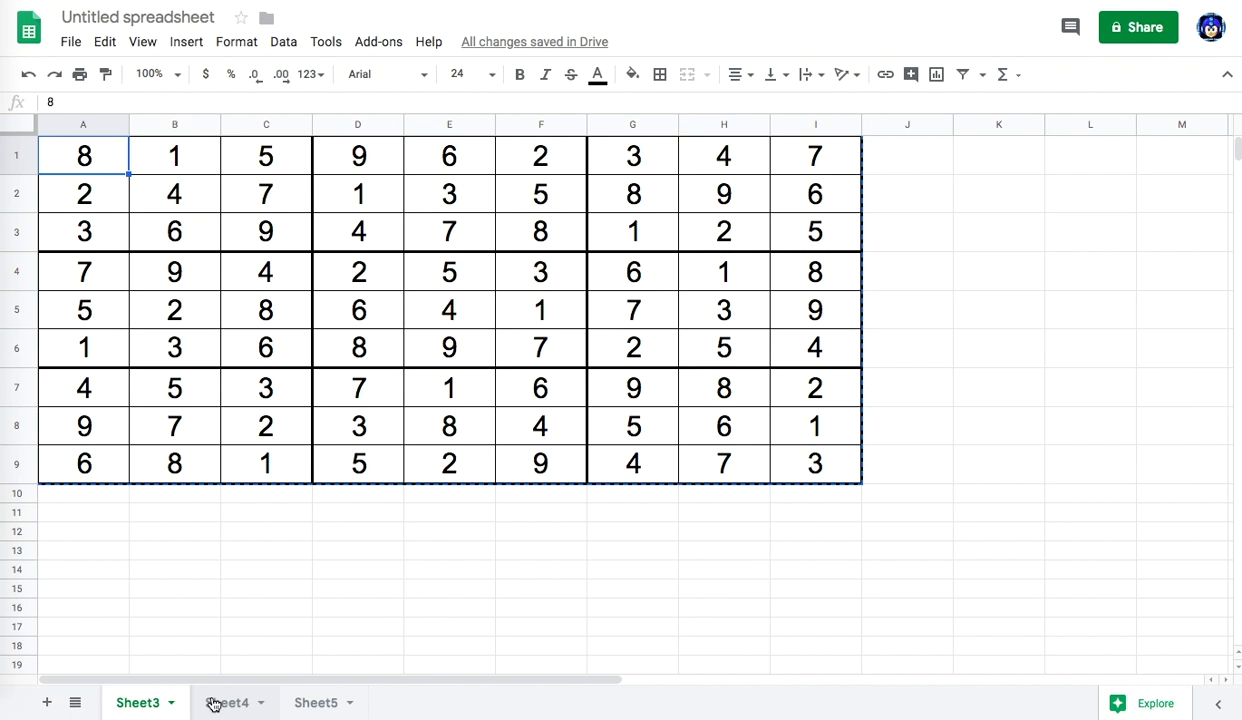
# Step: Switch to Sheet4 to view the sparser sudoku grid
pyautogui.click(213, 703)
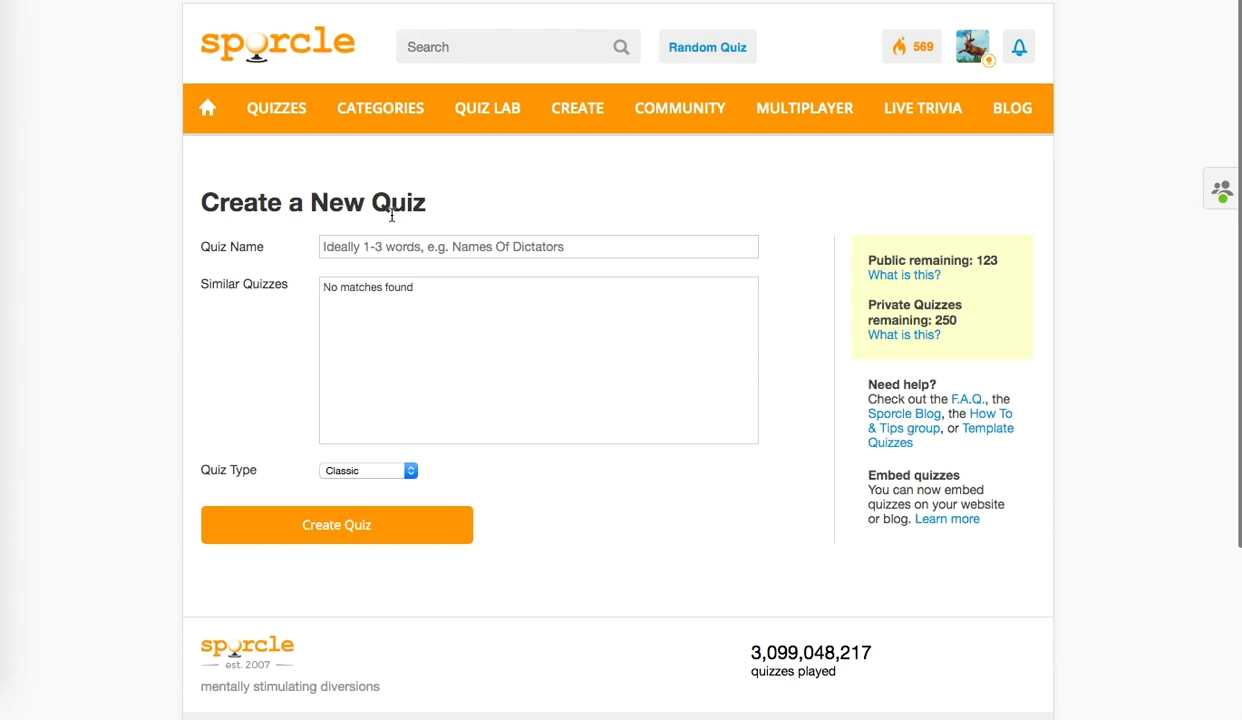
# Step: Name the quiz 'Spectacular Sudoku', correcting the typo
pyautogui.click(396, 246)
pyautogui.write('Spectacular Sudk')
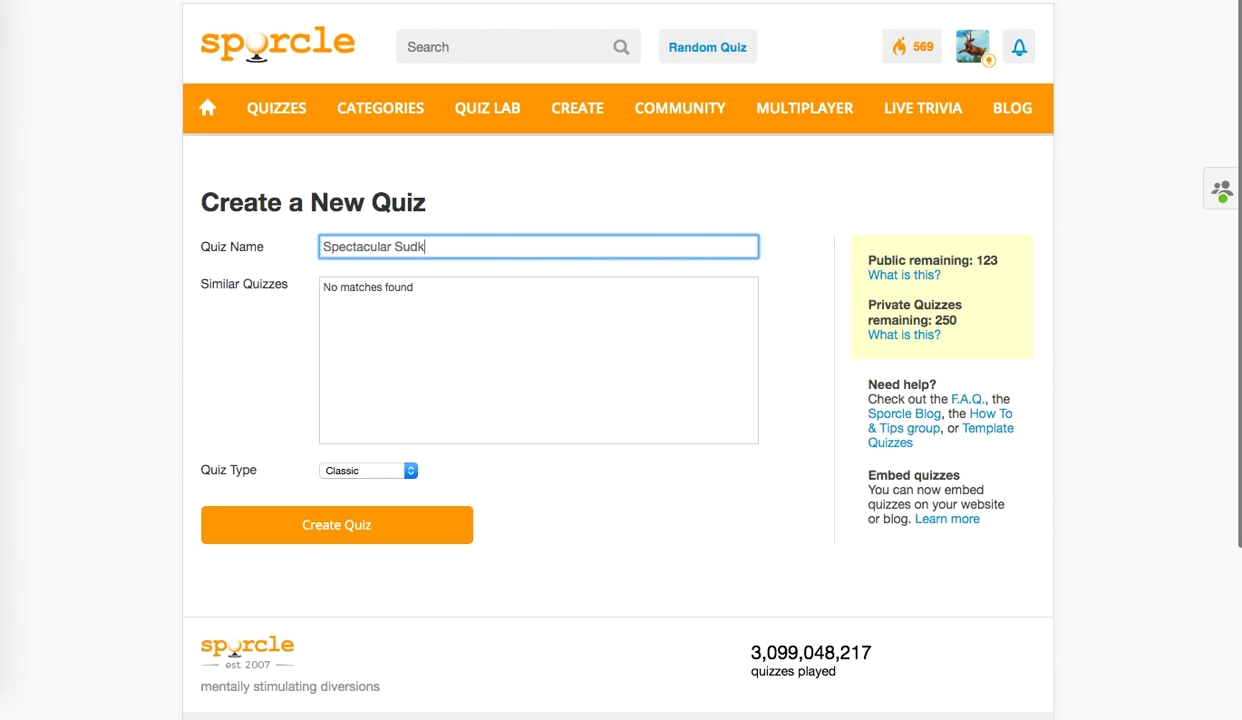
pyautogui.press('BackSpace')
pyautogui.write('oku')
# Step: Make it a Grid quiz with grid size 9x9 instead of 12x12
pyautogui.click(408, 471)
pyautogui.click(405, 498)
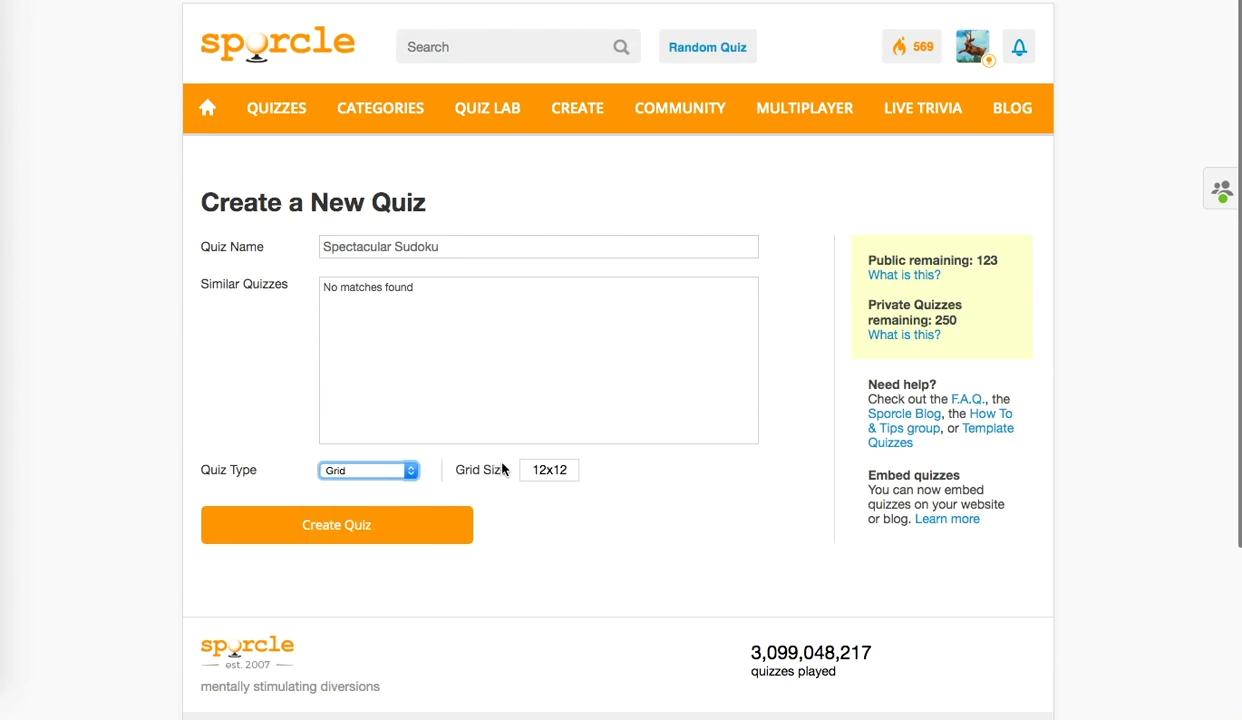
pyautogui.doubleClick(556, 469)
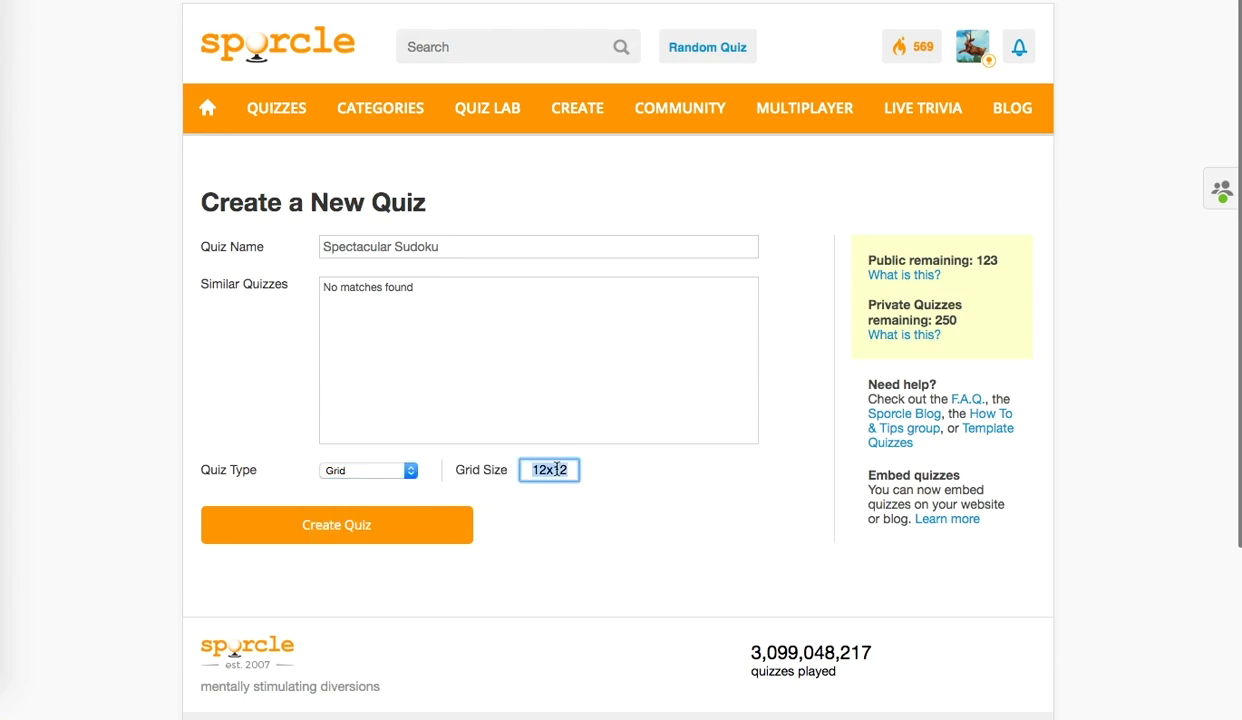
pyautogui.write('9x9')
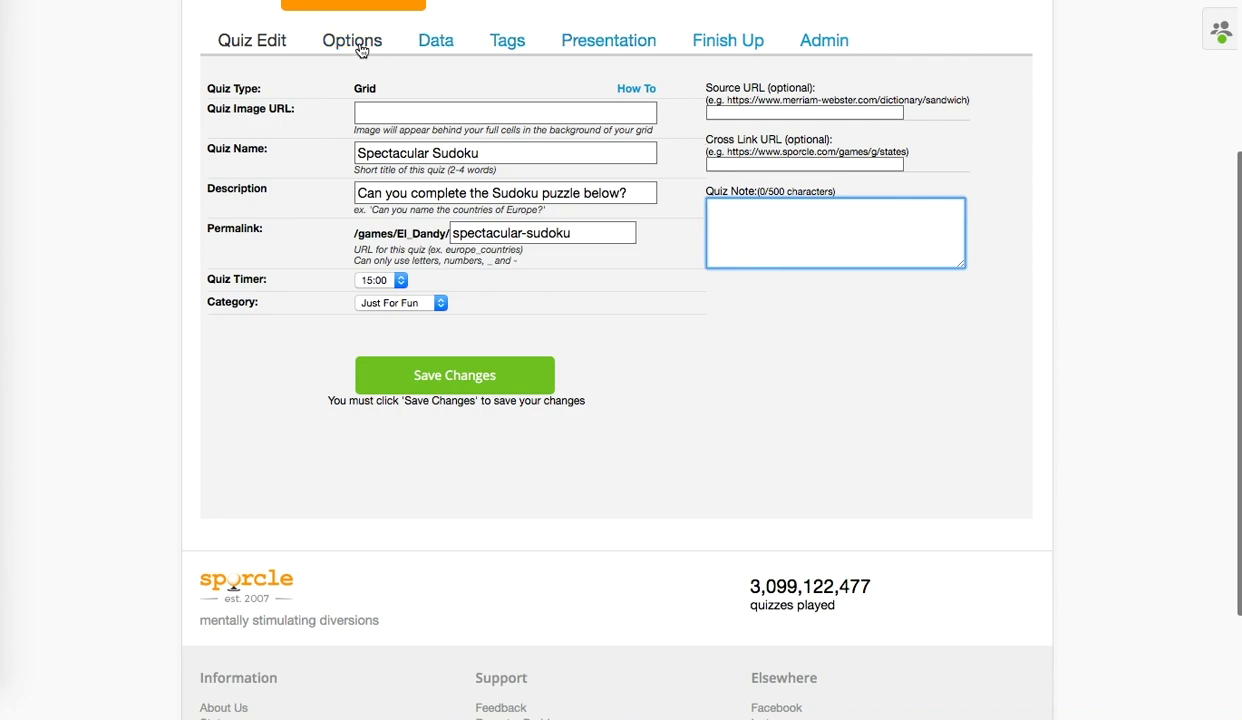
# Step: Turn off numbering/hint links and answer reveals, save, and open the answer grid
pyautogui.click(358, 44)
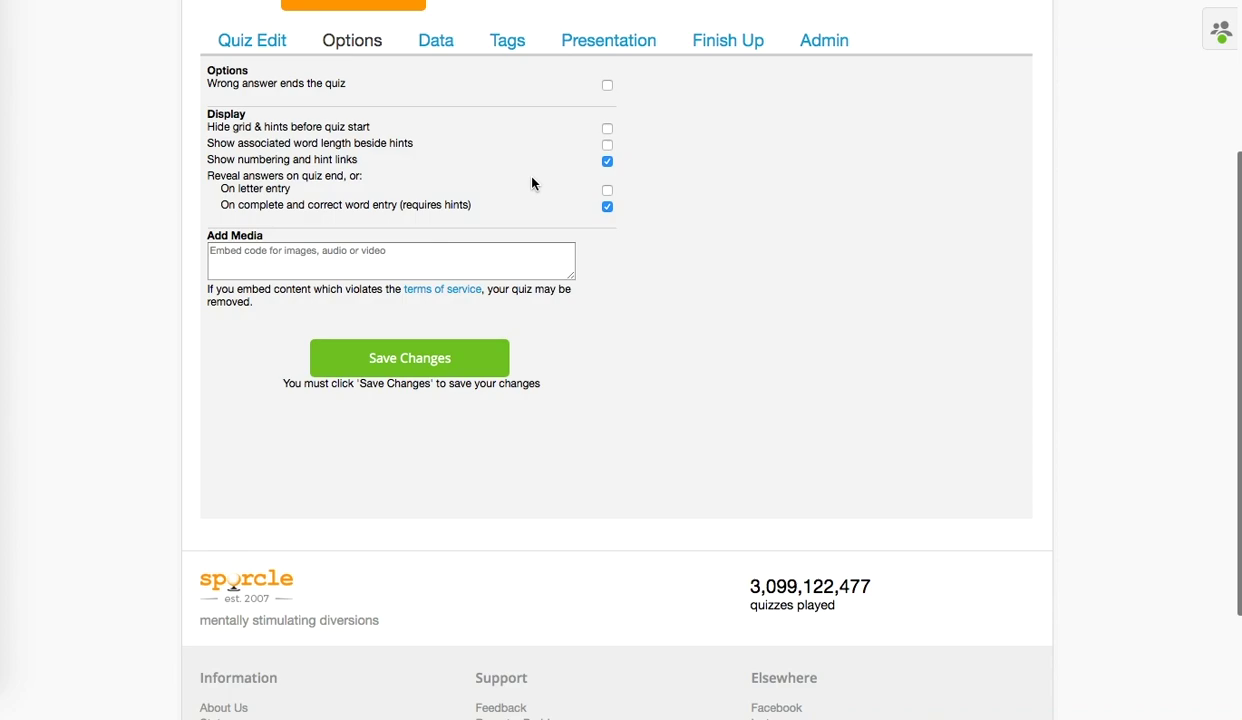
pyautogui.click(608, 162)
pyautogui.click(607, 207)
pyautogui.click(480, 355)
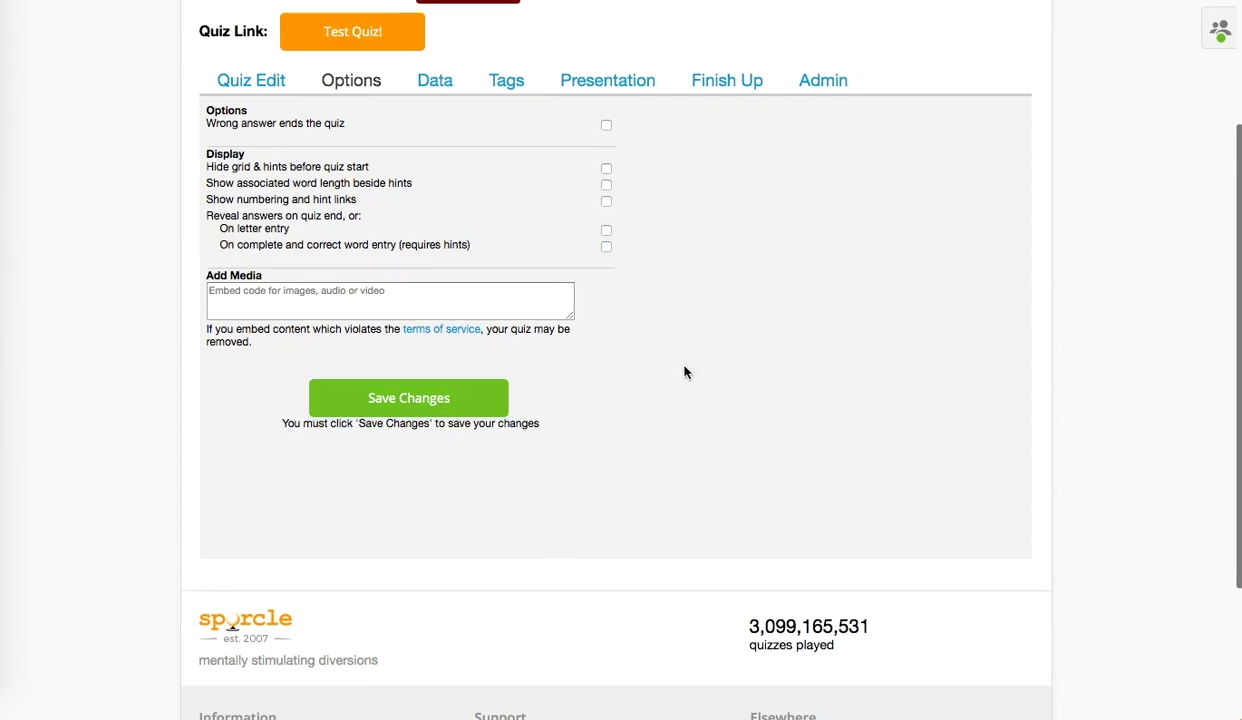
pyautogui.click(452, 86)
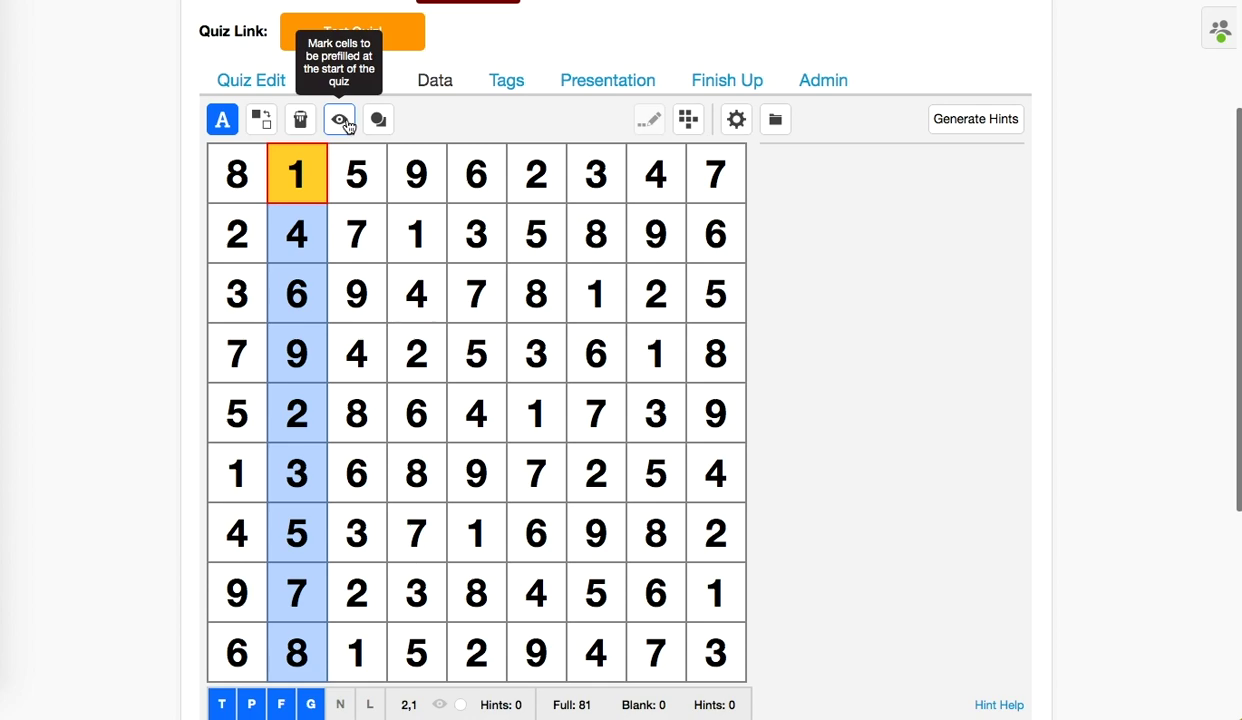
# Step: With the eye tool, mark the top-row 1 and 5 as prefilled clues
pyautogui.click(340, 120)
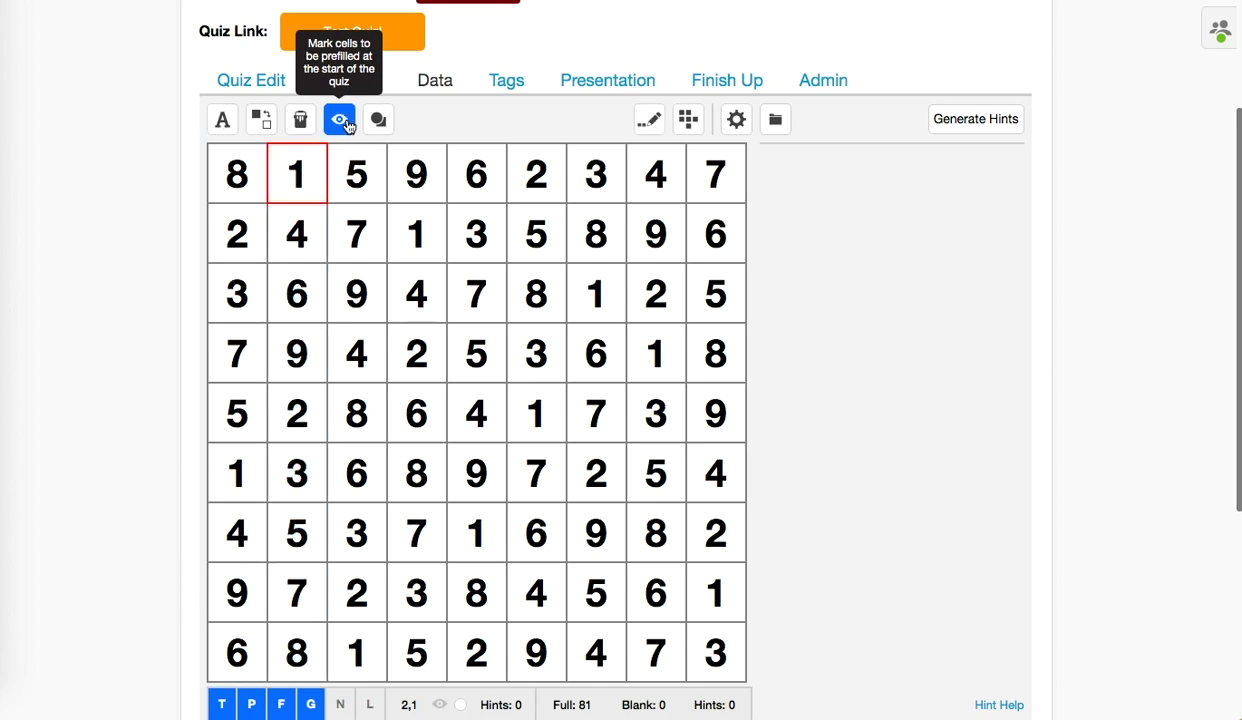
pyautogui.click(304, 172)
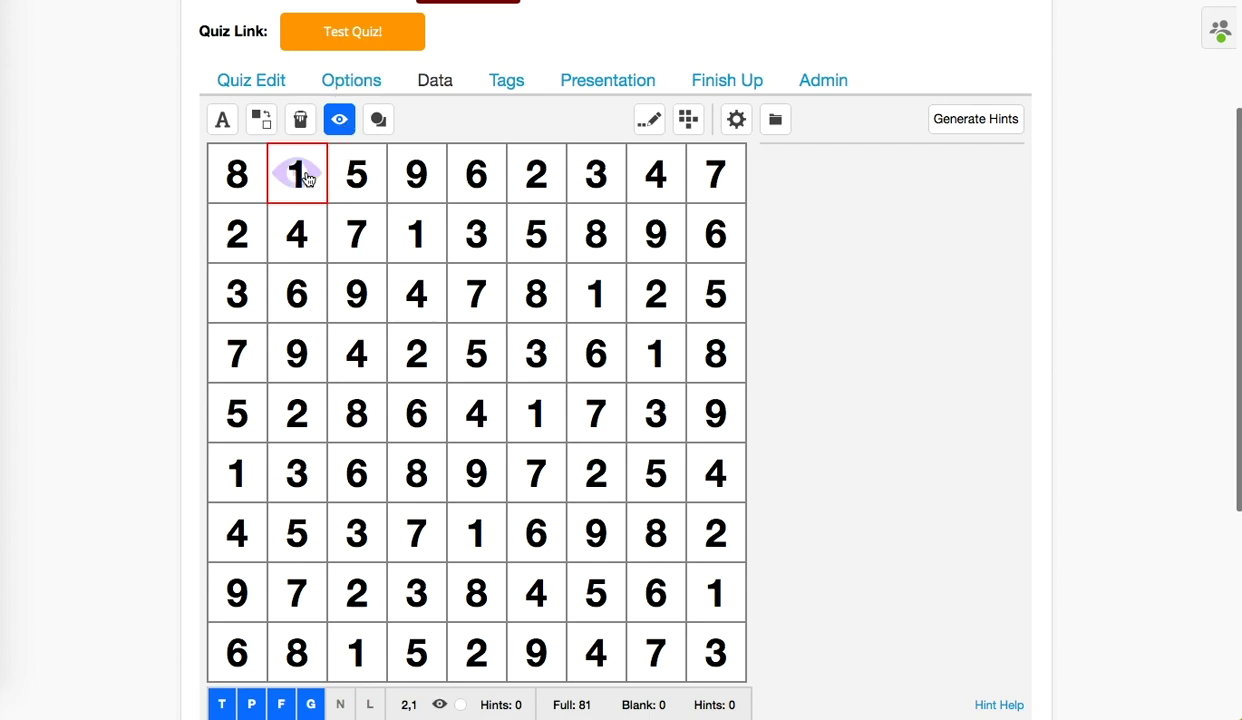
pyautogui.click(358, 180)
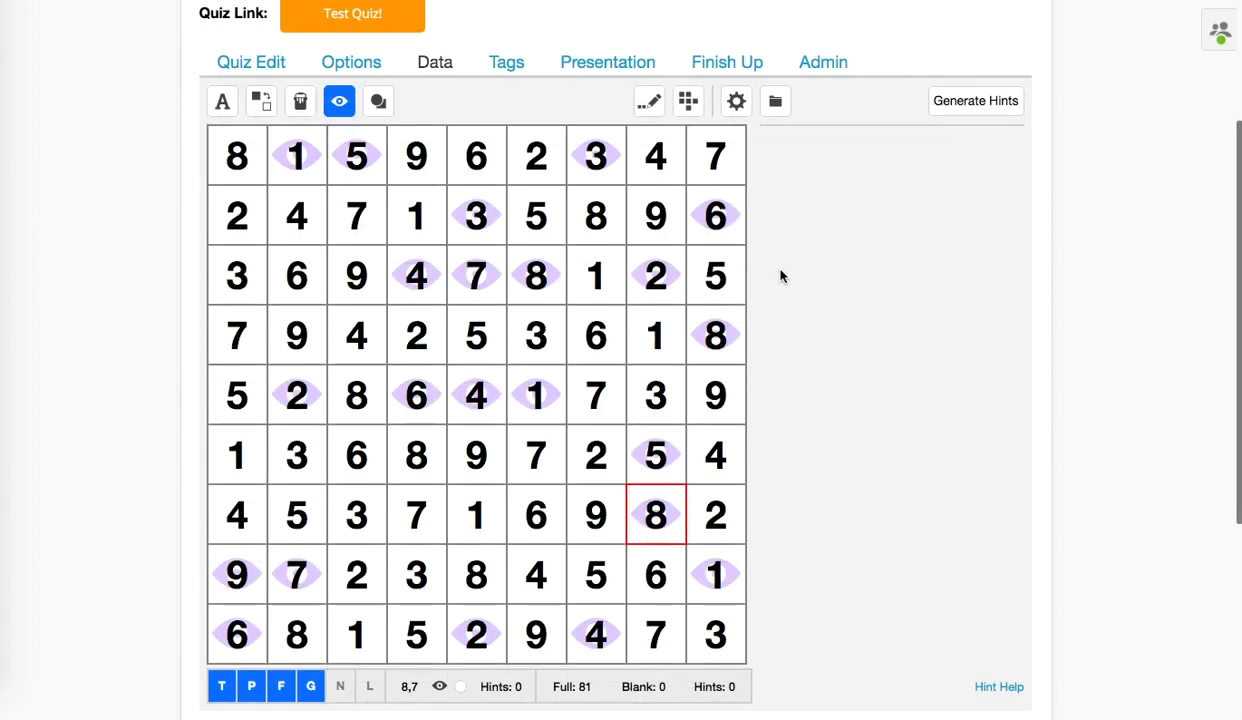
pyautogui.click(372, 19)
pyautogui.scroll(-2, 465, 402)
pyautogui.scroll(-2, 465, 402)
pyautogui.click(465, 402)
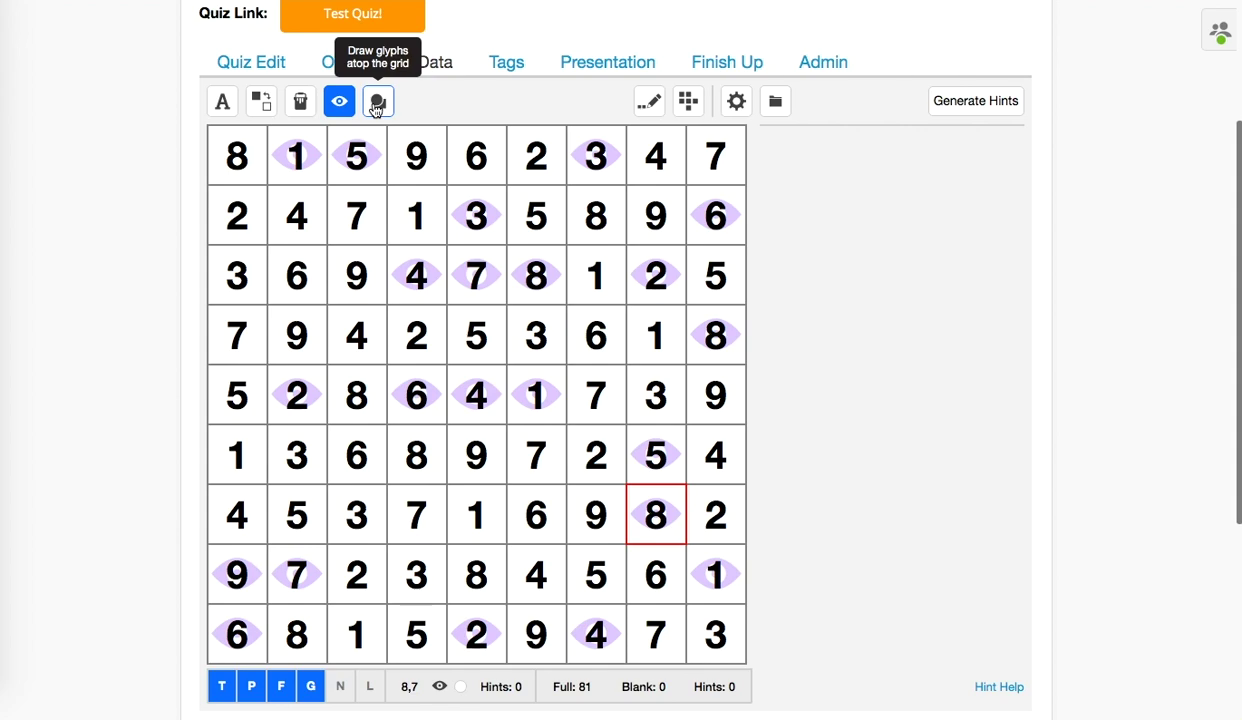
# Step: Draw a thick line along the top edge of the top-left 3x3 box
pyautogui.click(378, 106)
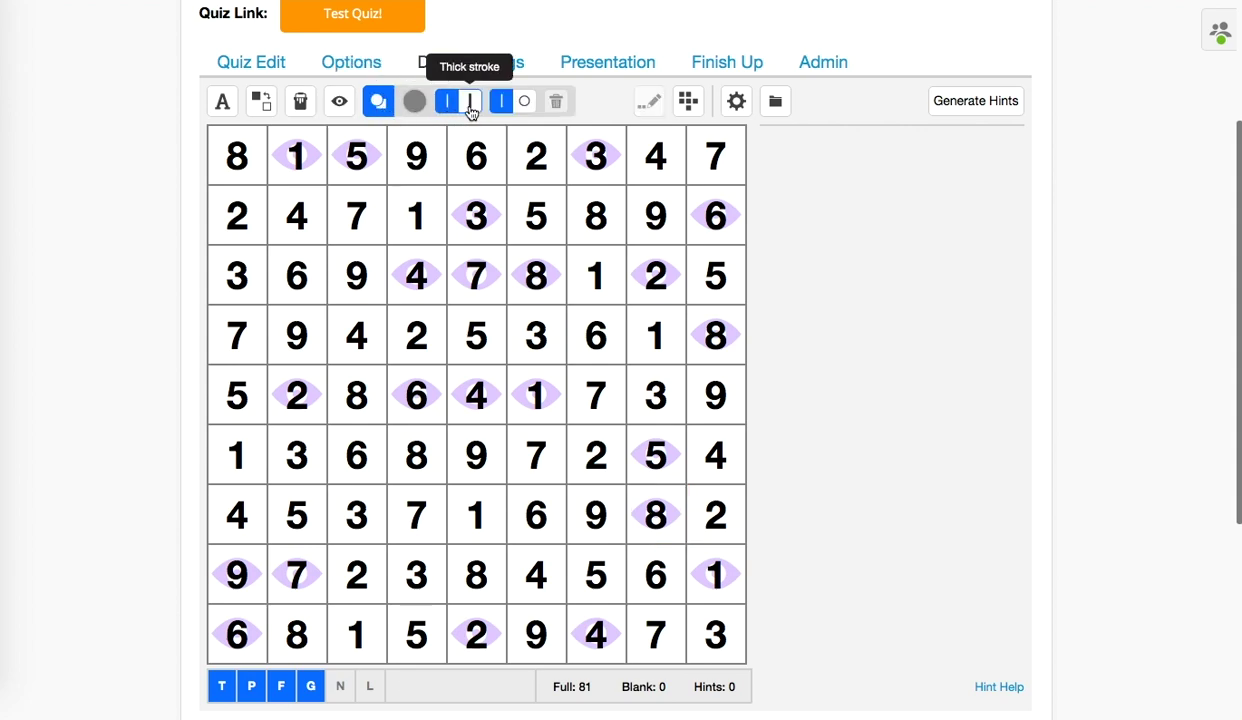
pyautogui.click(470, 104)
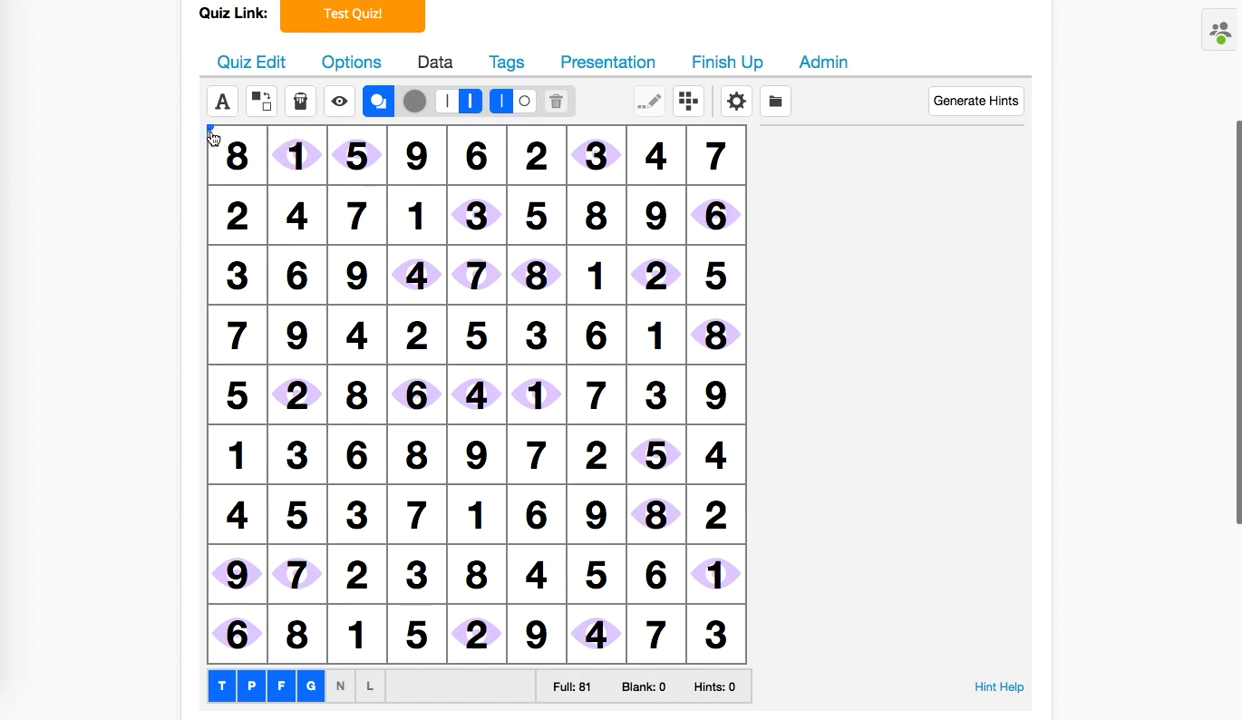
pyautogui.moveTo(211, 133)
pyautogui.mouseDown()
pyautogui.moveTo(385, 128)
pyautogui.moveTo(388, 305)
pyautogui.moveTo(211, 307)
pyautogui.moveTo(211, 144)
pyautogui.moveTo(421, 183)
pyautogui.moveTo(398, 126)
pyautogui.mouseUp()
# Step: Choose the background colour tool set to light green (#b2ffca)
pyautogui.click(301, 104)
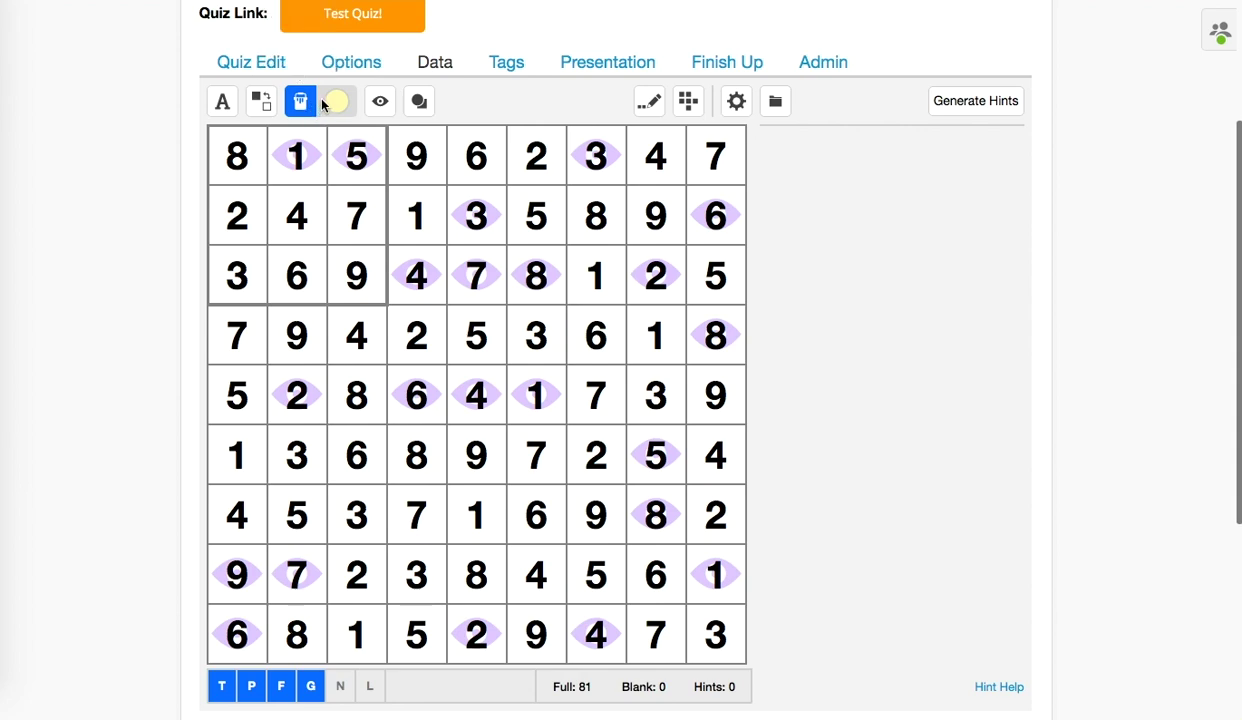
pyautogui.click(331, 104)
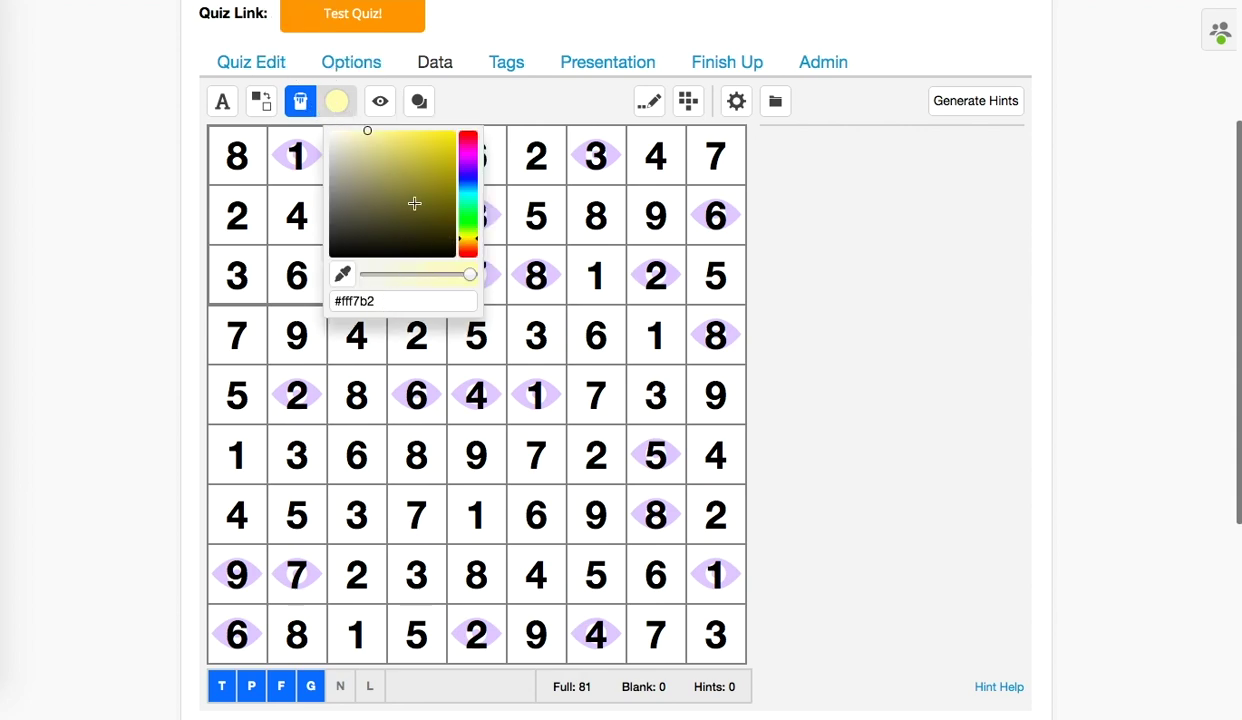
pyautogui.click(465, 210)
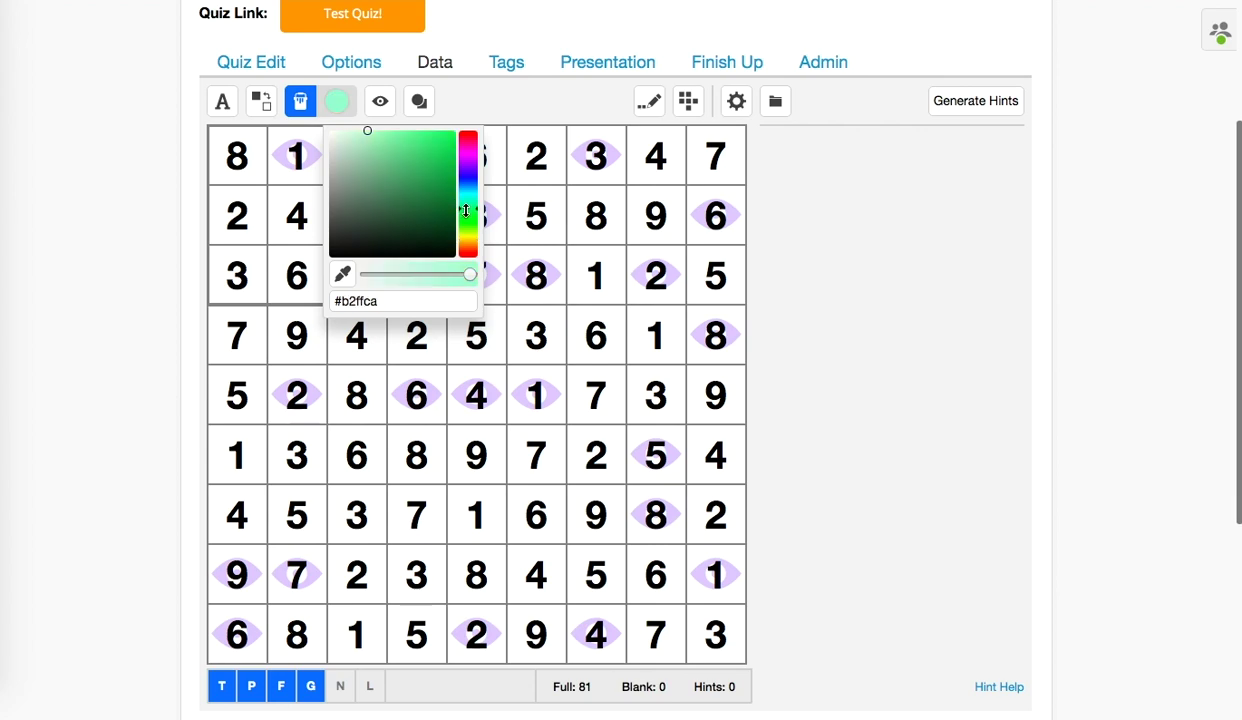
# Step: Colour the nine top-left box cells (8, 1, 5, 7, 4, 2, 3, 6, 9) green
pyautogui.click(258, 157)
pyautogui.click(292, 157)
pyautogui.click(343, 163)
pyautogui.click(352, 216)
pyautogui.click(297, 213)
pyautogui.click(255, 228)
pyautogui.click(245, 270)
pyautogui.click(292, 275)
pyautogui.click(360, 270)
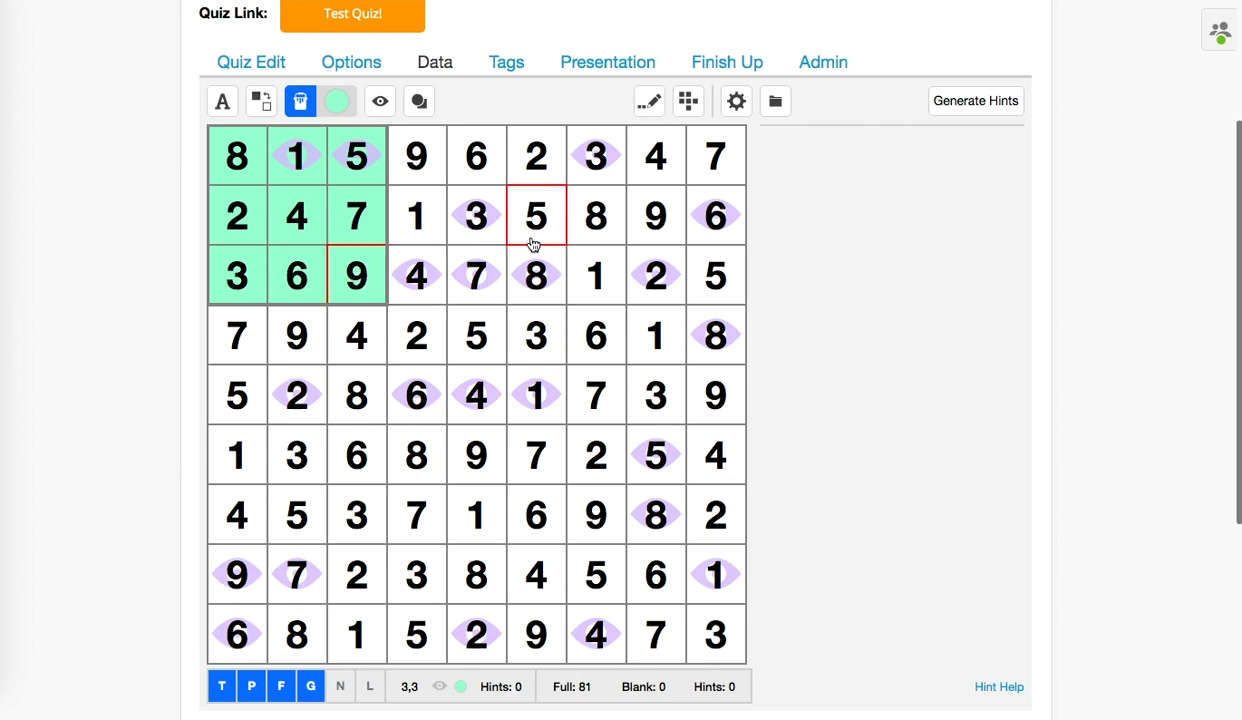